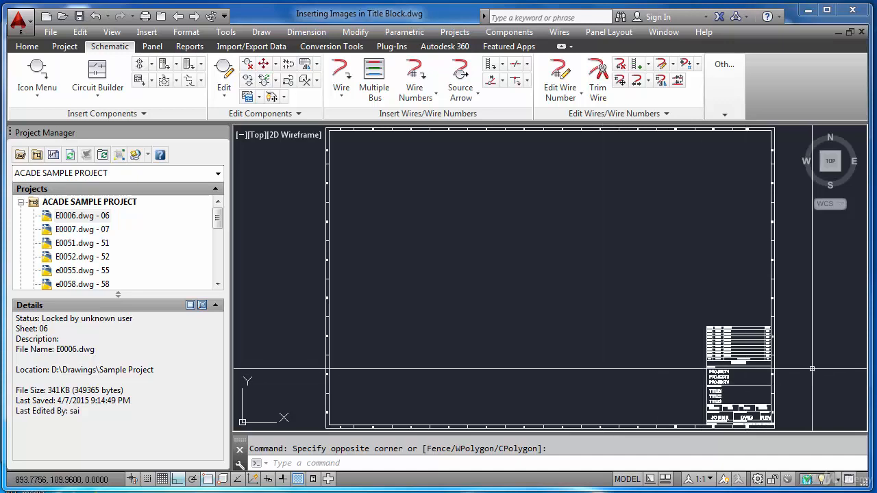
- Measure the diagonal distance from the drawing border's lower-left corner to its upper-right corner with Ortho turned off
scroll(445, 247, down, 3)
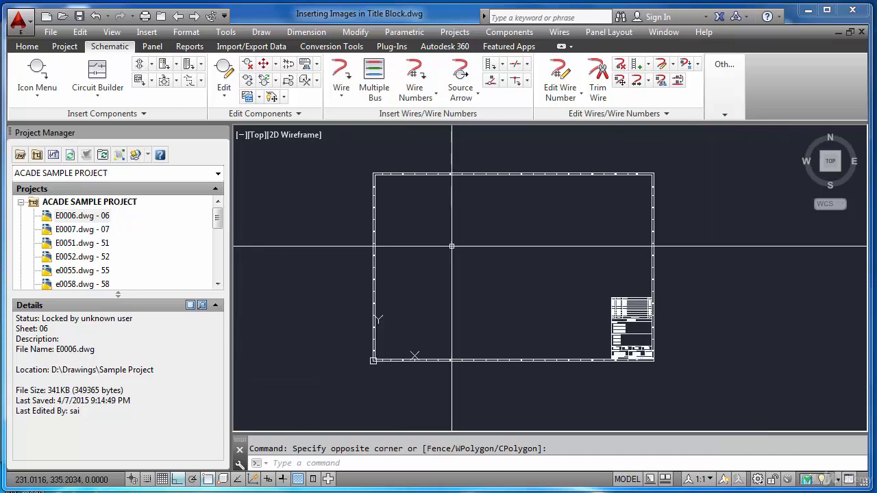
text(dist)
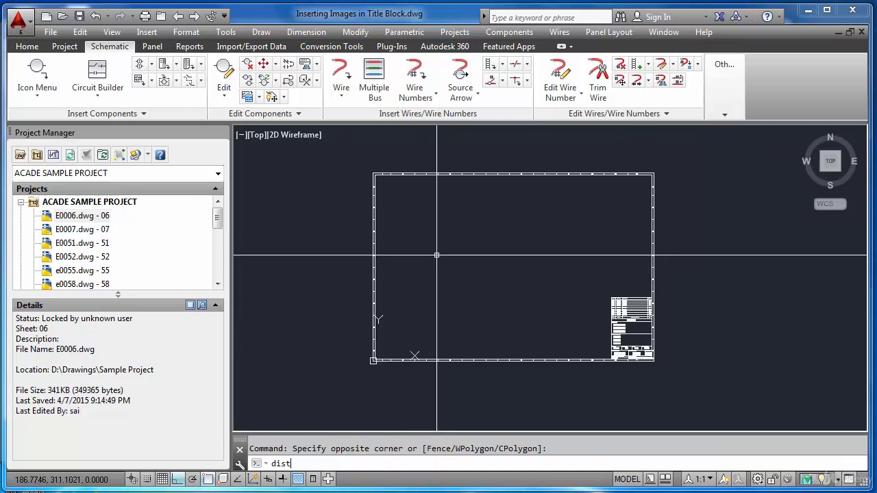
key(Return)
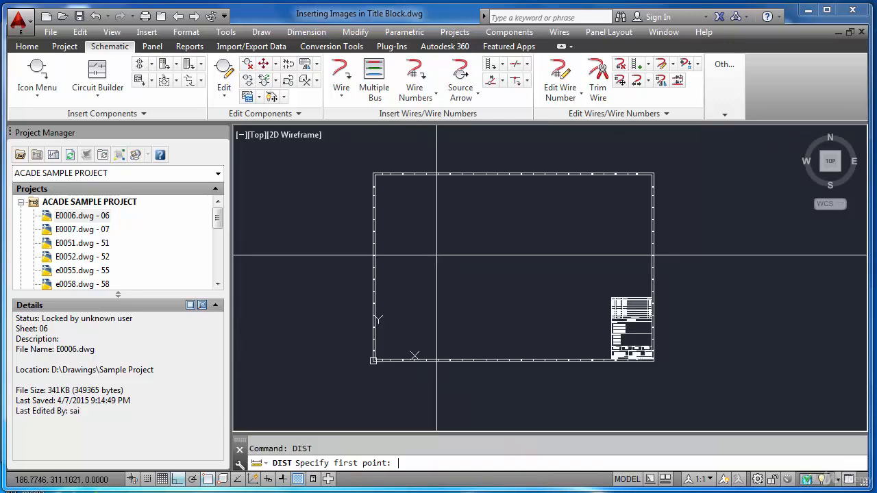
click(373, 359)
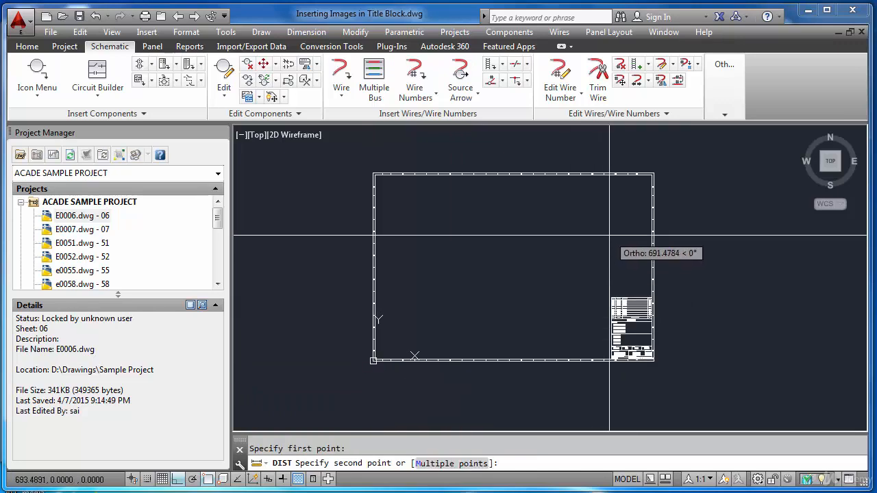
key(F8)
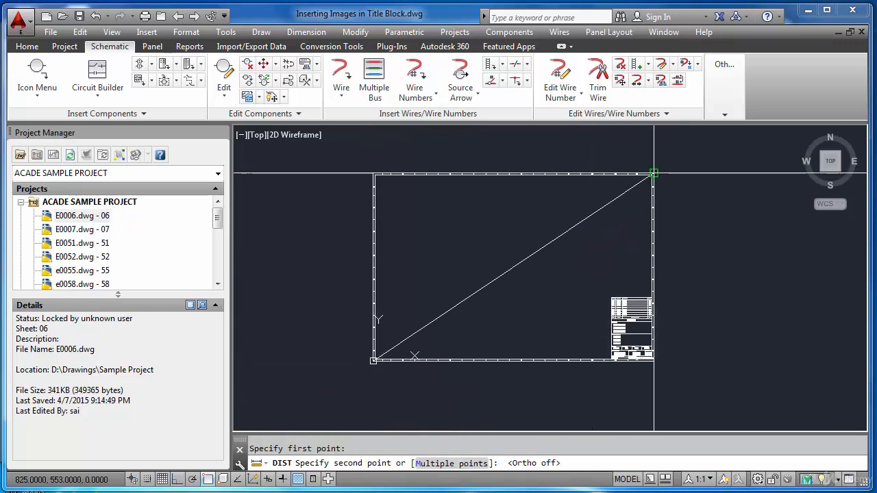
click(654, 173)
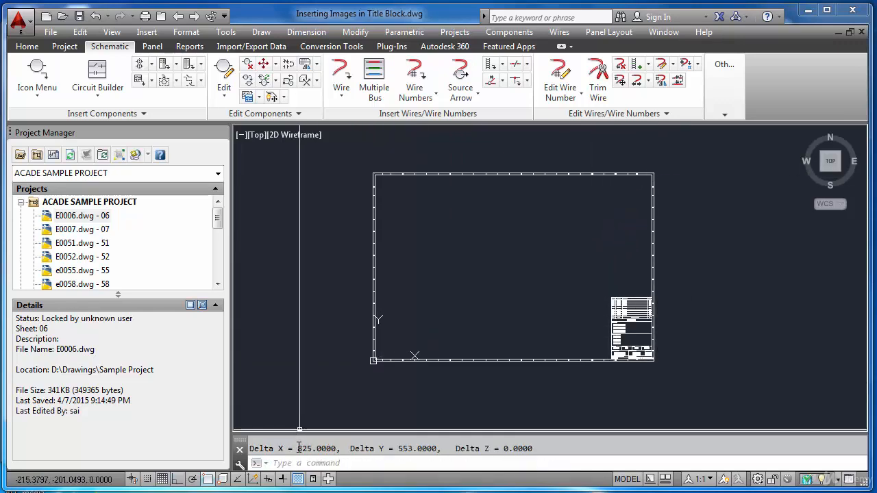
drag(298, 449, 313, 448)
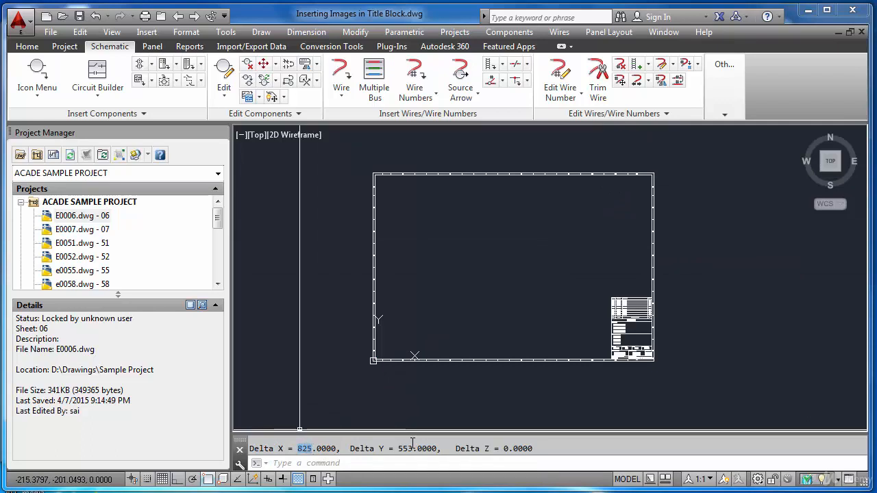
drag(398, 448, 417, 449)
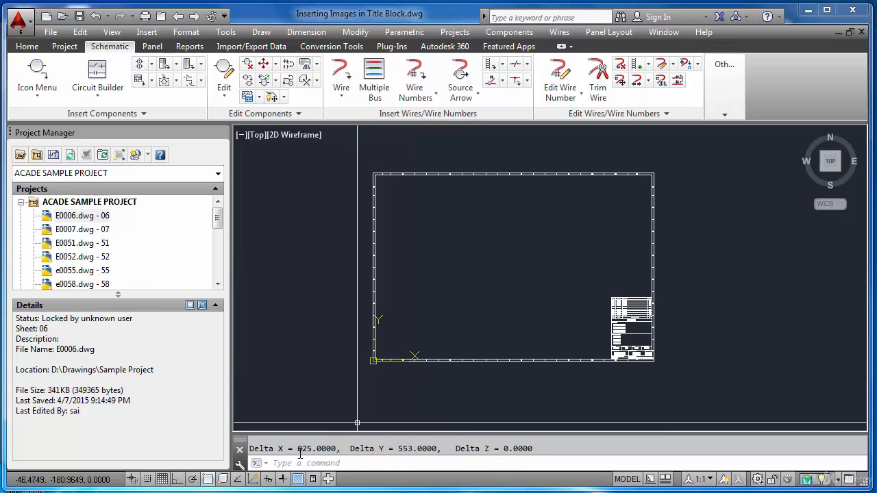
drag(298, 453, 310, 454)
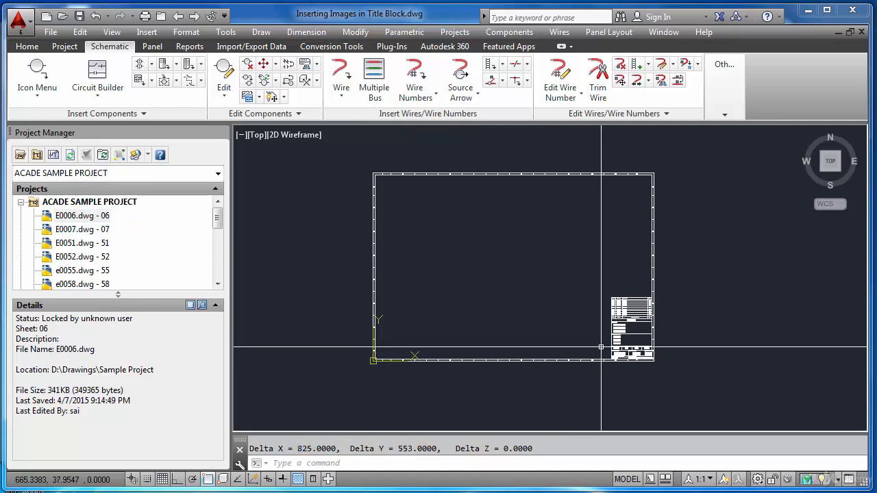
key(Escape)
- Examine the title block's revision table and its status, project, drawing title and job number fields
scroll(699, 315, up, 4)
scroll(554, 314, up, 4)
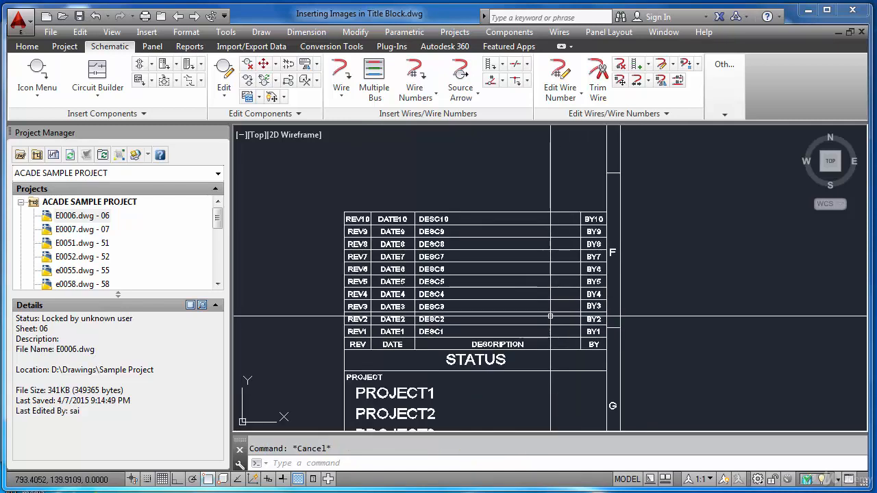
scroll(485, 317, up, 2)
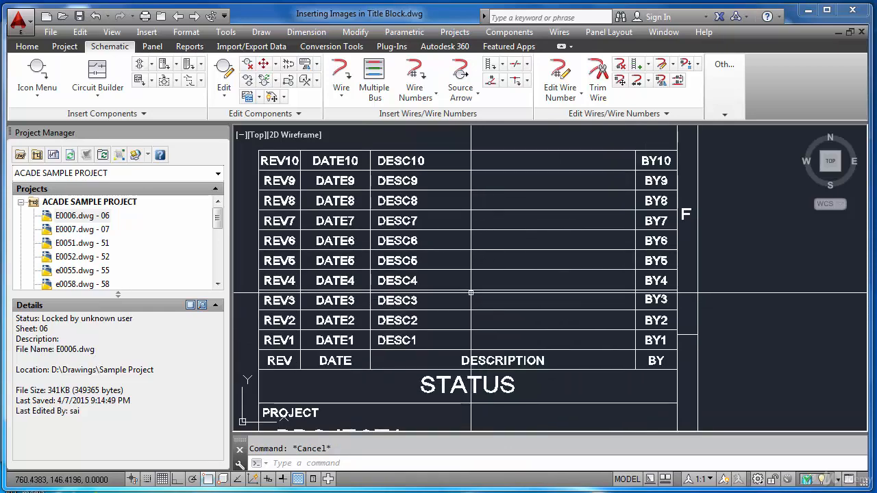
scroll(465, 295, down, 3)
scroll(463, 302, up, 4)
scroll(438, 370, down, 5)
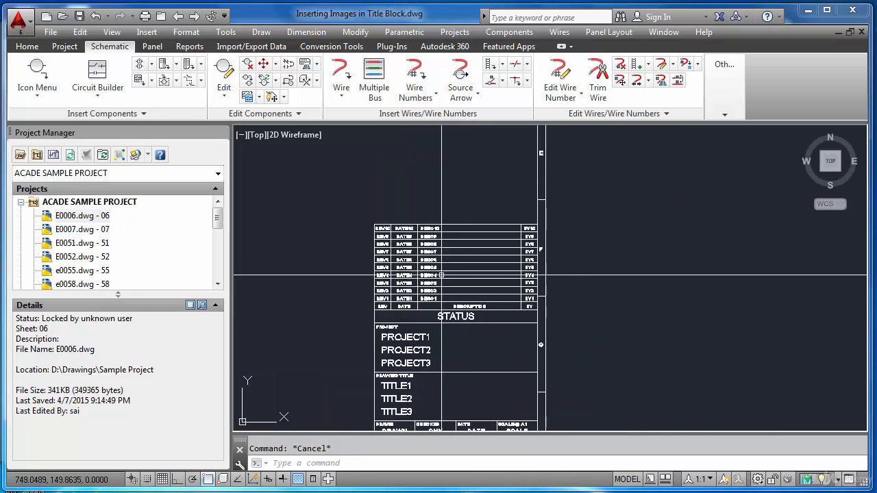
scroll(440, 375, up, 2)
scroll(440, 375, down, 2)
scroll(356, 294, up, 5)
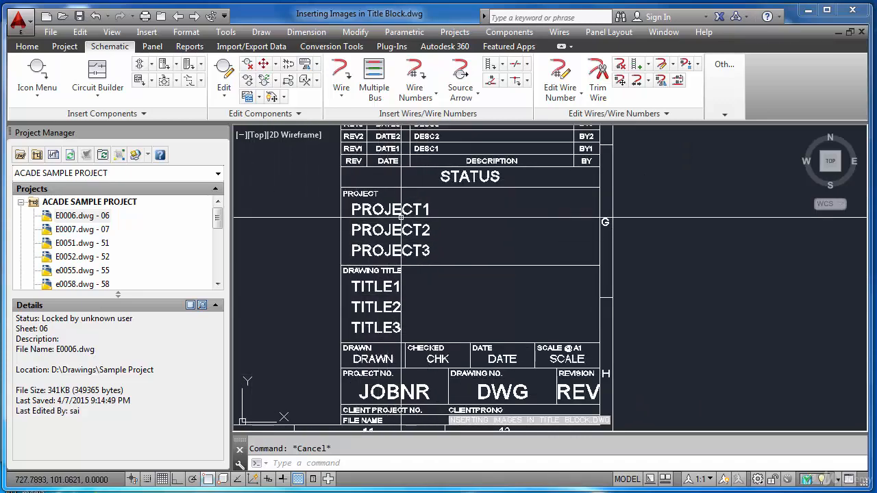
- Start a new attribute definition with the tag DWG_DESCR, leaving the prompt and default empty
click(259, 34)
mouse_move(279, 295)
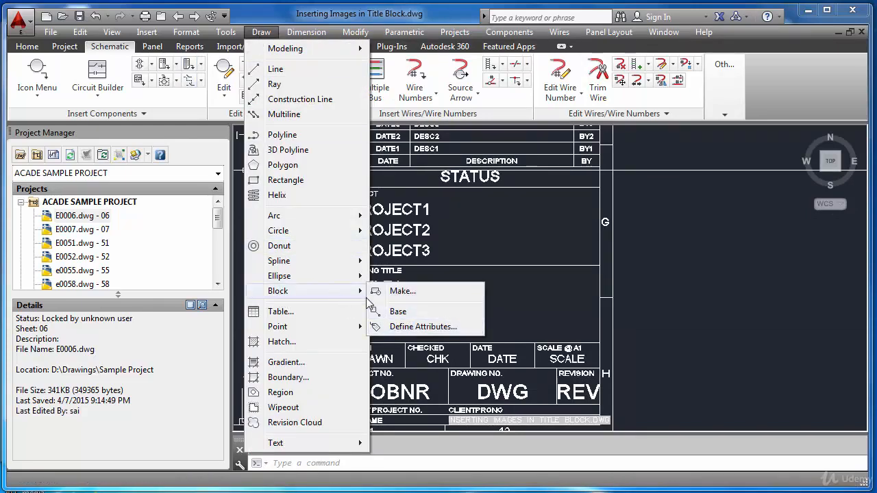
mouse_move(329, 292)
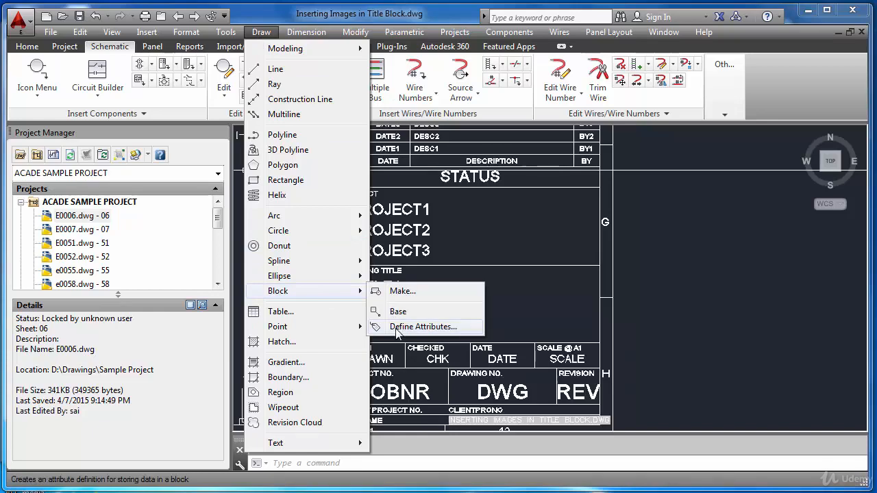
click(408, 326)
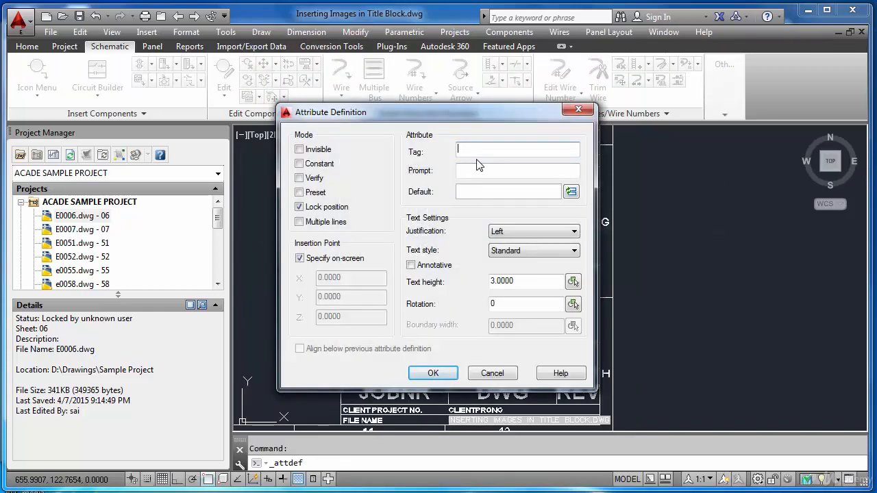
text(DWG)
key(BackSpace)
text(_DESCR)
key(Tab)
key(Tab)
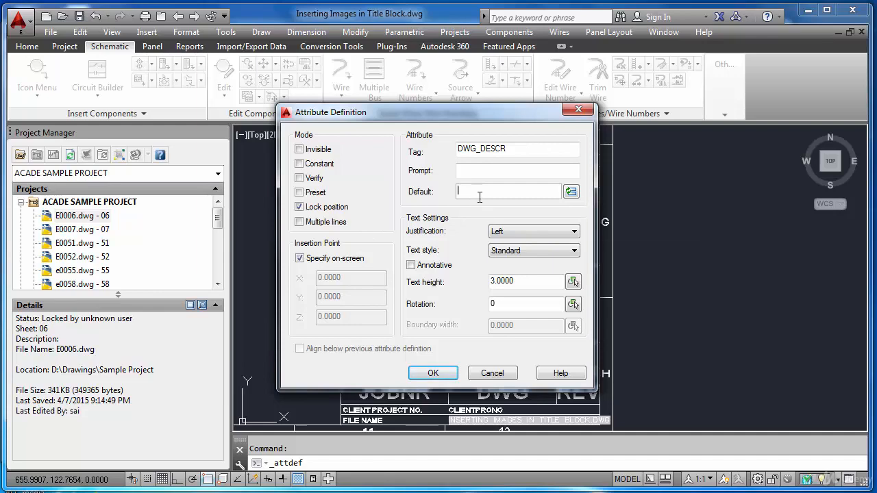
- Accept the DWG_DESCR attribute definition and place it in the empty area beside the title block
click(446, 371)
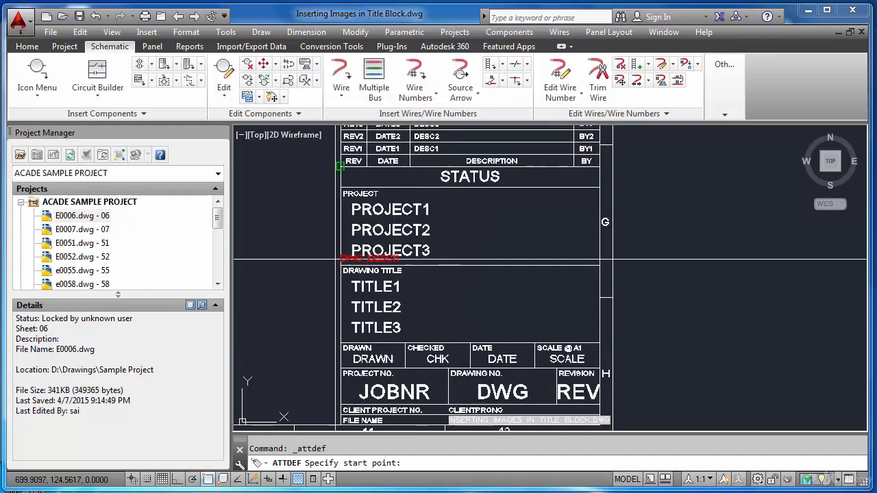
scroll(342, 247, down, 5)
scroll(296, 238, up, 6)
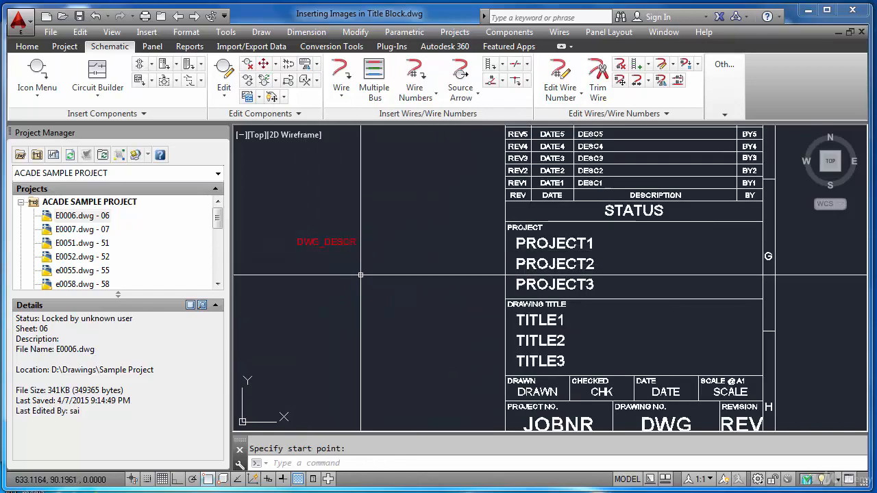
key(Escape)
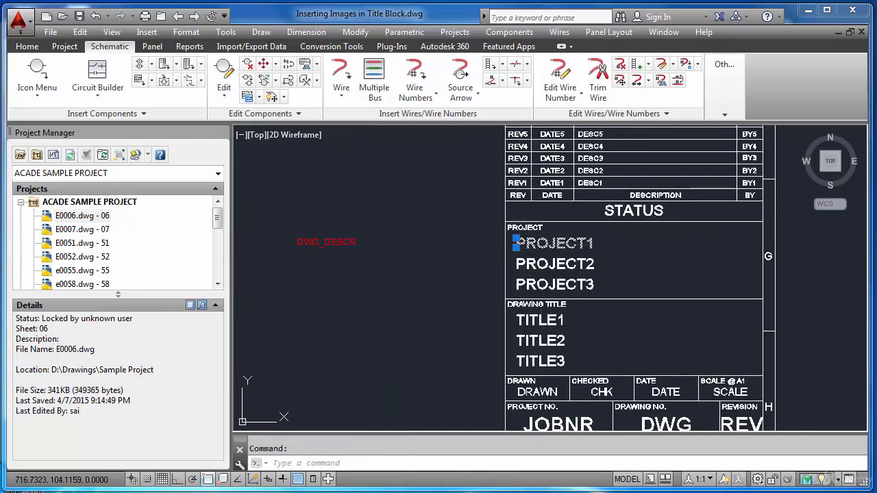
- Check the tag, prompt and default of the PROJECT1, PROJECT2, TITLE1 and TITLE3 attribute definitions without changing them
double_click(520, 243)
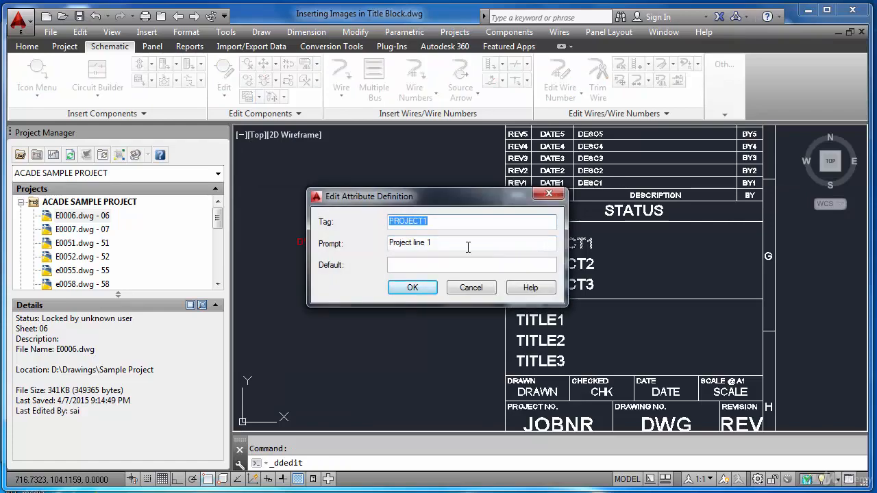
key(Return)
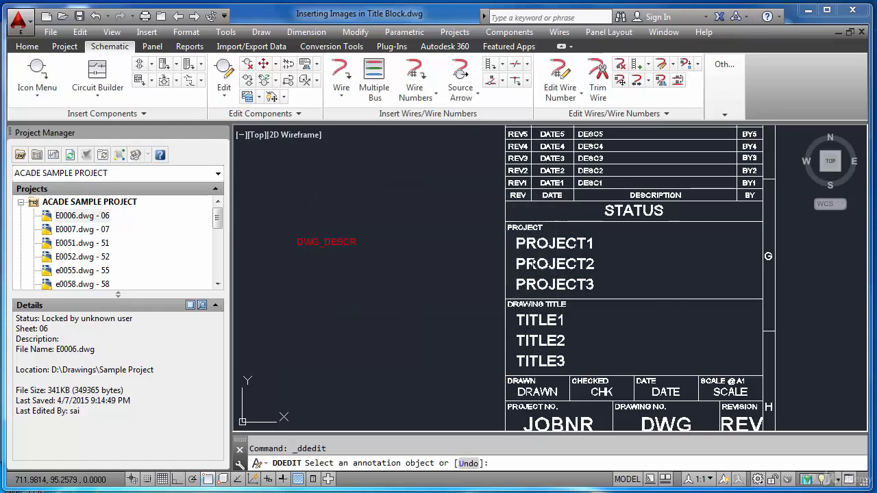
click(541, 264)
key(Return)
scroll(519, 276, down, 3)
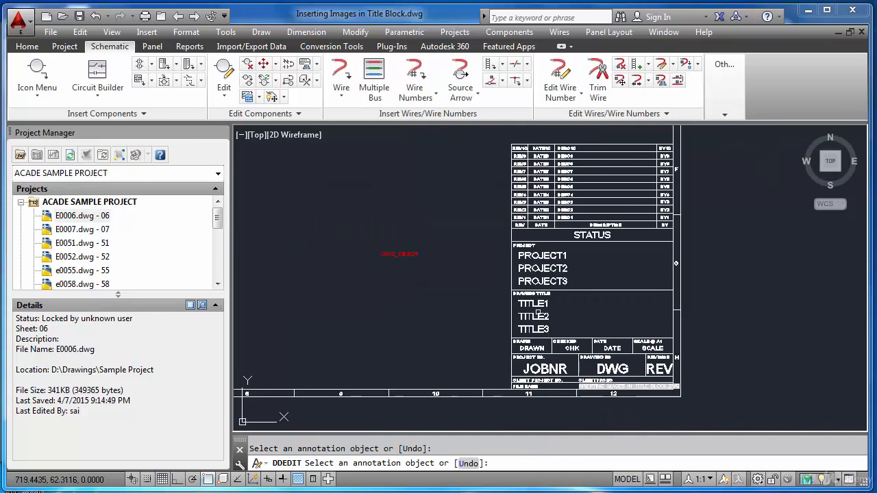
click(539, 305)
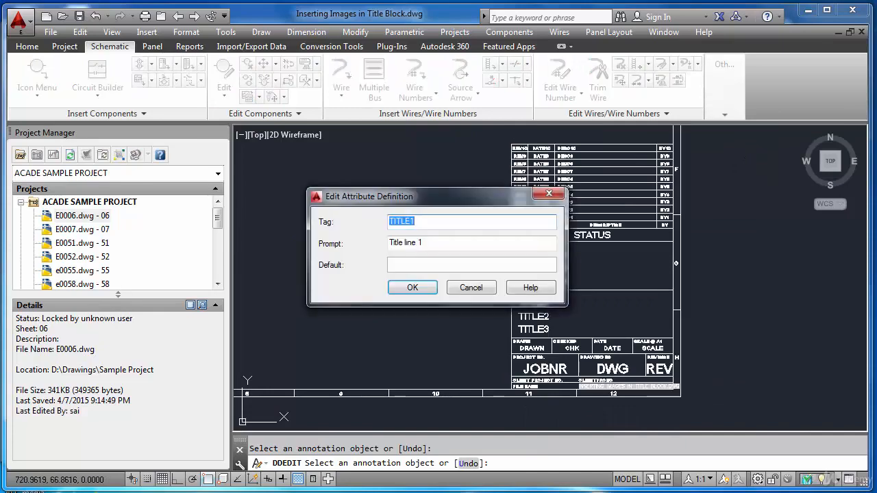
key(Return)
click(539, 330)
key(Return)
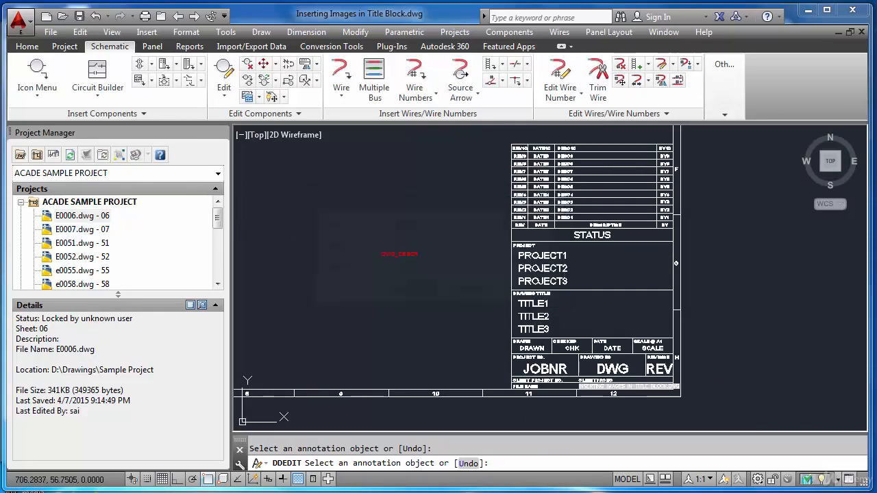
key(Escape)
- Check the definition of the DESC3 attribute in the title block's revision table without changing it
scroll(568, 197, up, 5)
double_click(552, 214)
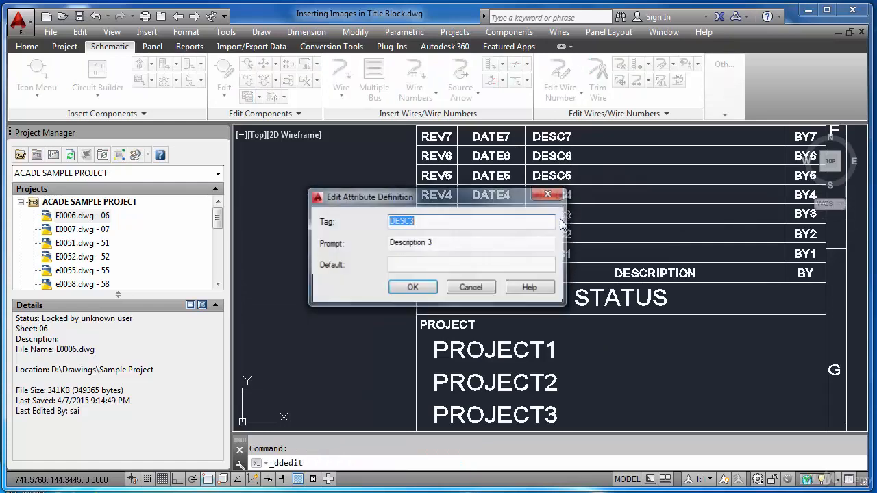
key(Return)
scroll(444, 252, down, 3)
key(Escape)
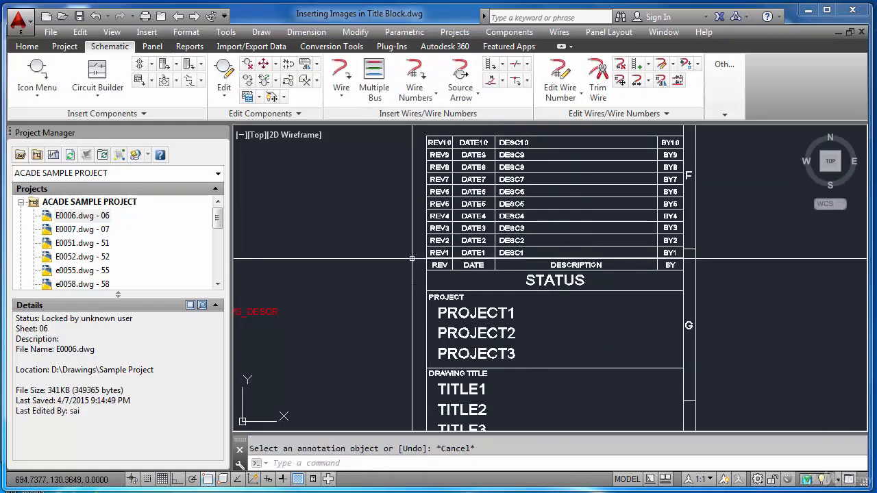
- Erase the DWG_DESCR attribute placed beside the title block
scroll(345, 280, down, 4)
text(e)
key(Return)
click(345, 280)
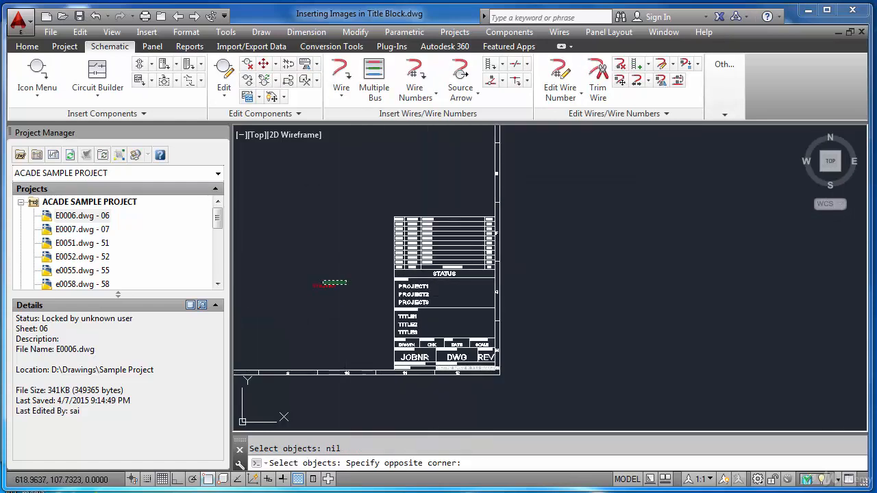
click(328, 288)
key(Return)
- Examine the title block, the whole sheet, and the column and row labels at the border's upper-left corner
scroll(405, 274, down, 2)
scroll(387, 298, up, 4)
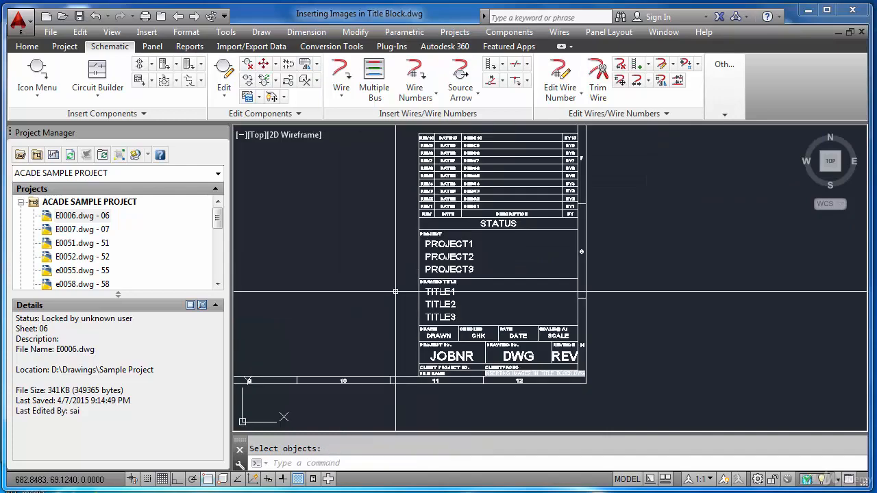
scroll(552, 179, up, 2)
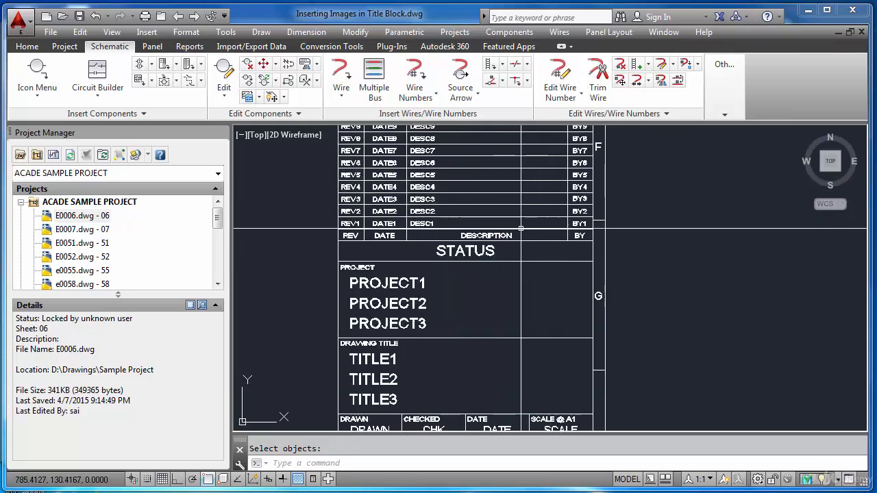
scroll(548, 252, down, 5)
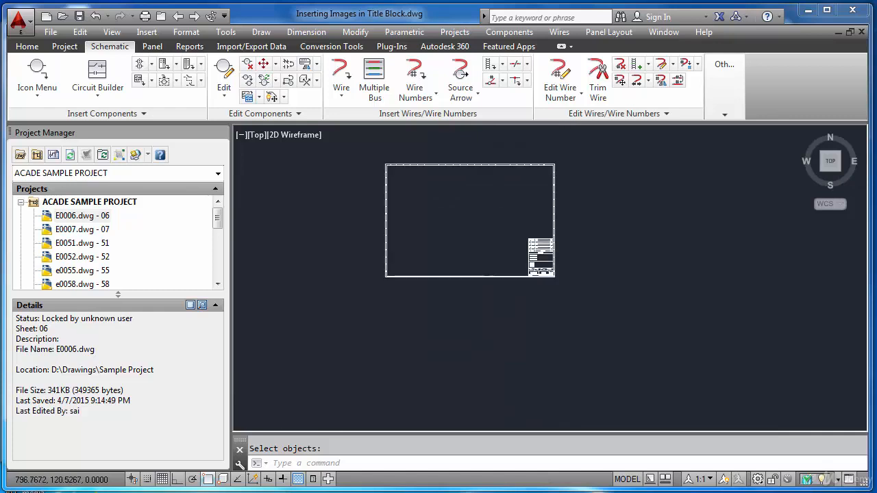
scroll(407, 157, up, 4)
scroll(384, 171, up, 3)
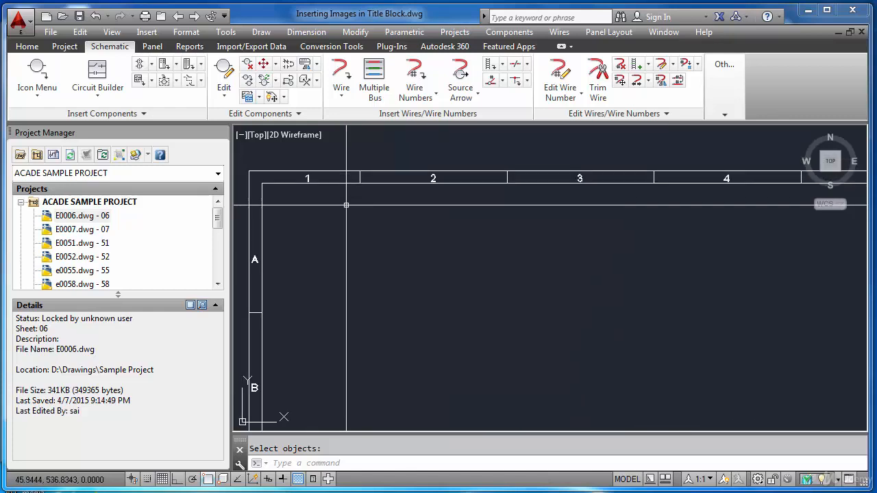
scroll(327, 192, down, 2)
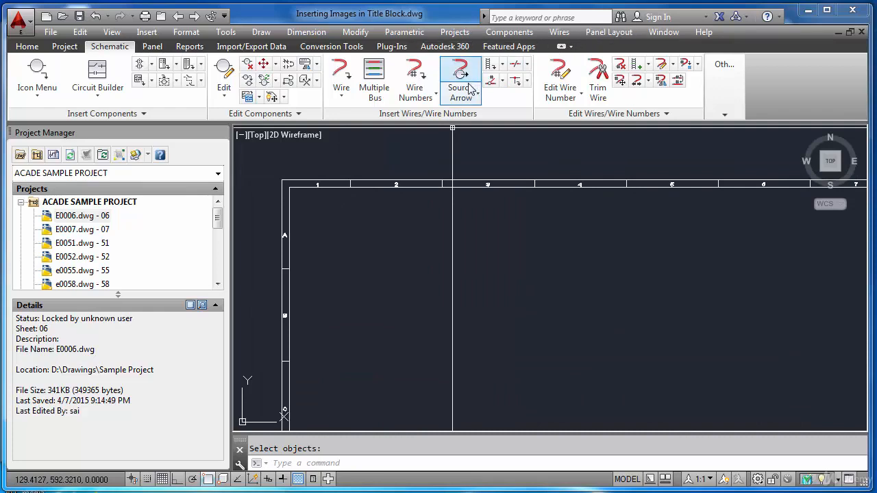
scroll(428, 187, down, 2)
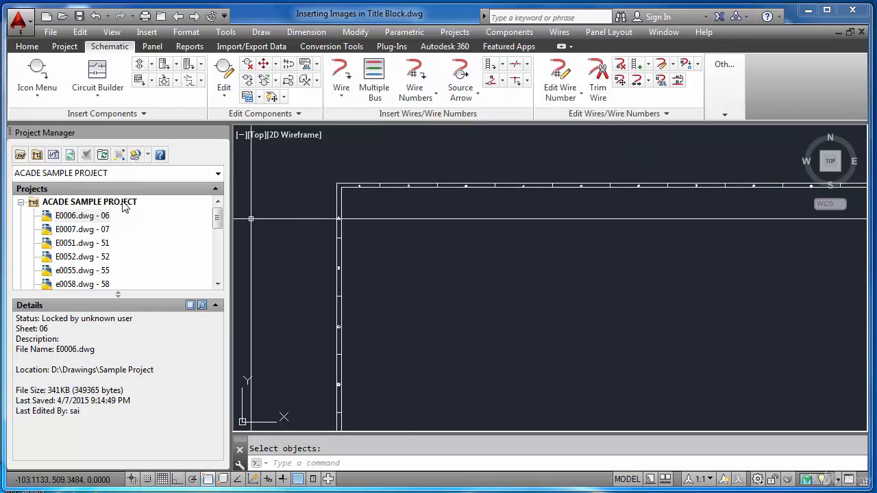
- Locate the XY Grid Setup command and examine the title block's revision, status, project and drawing title fields
click(502, 65)
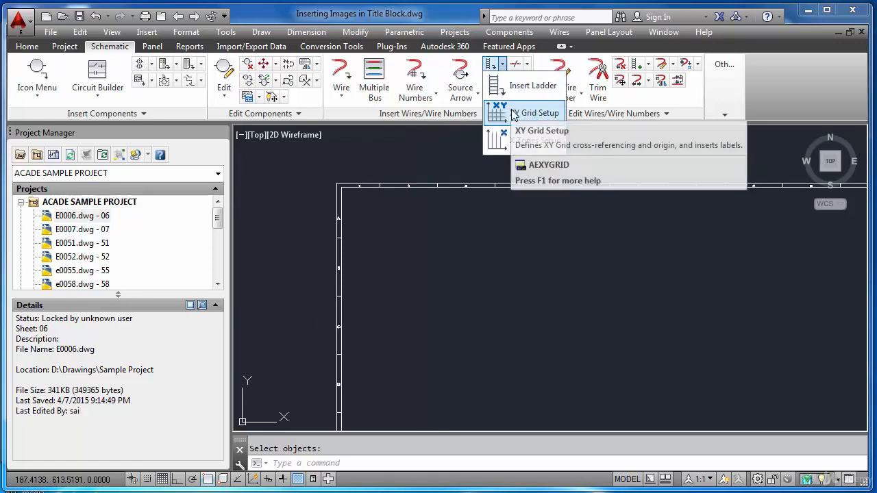
click(500, 203)
scroll(433, 208, down, 5)
scroll(578, 302, up, 5)
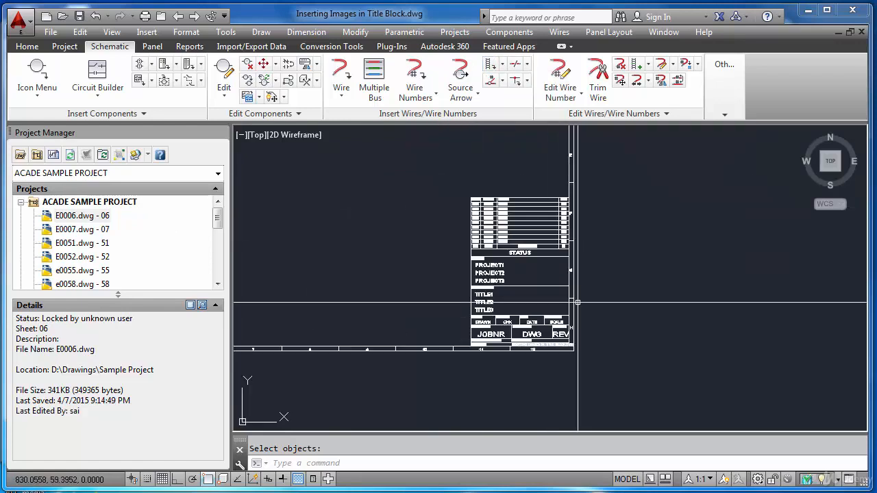
scroll(574, 285, up, 2)
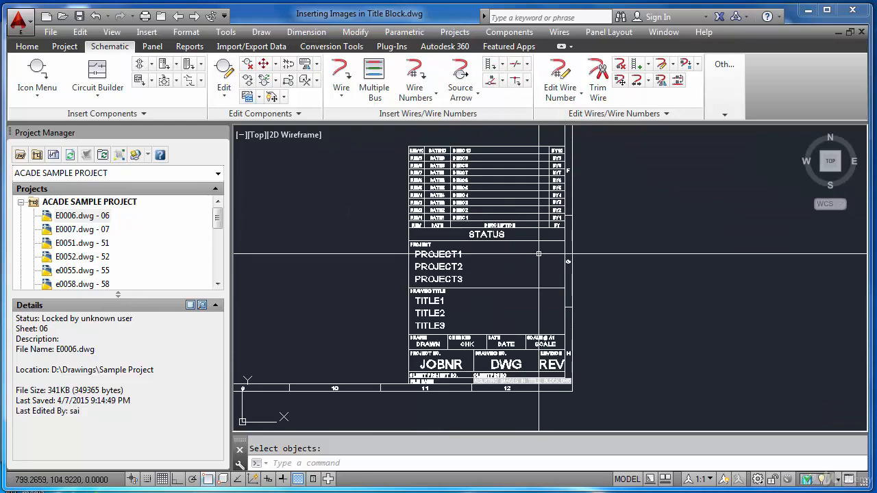
scroll(548, 241, up, 2)
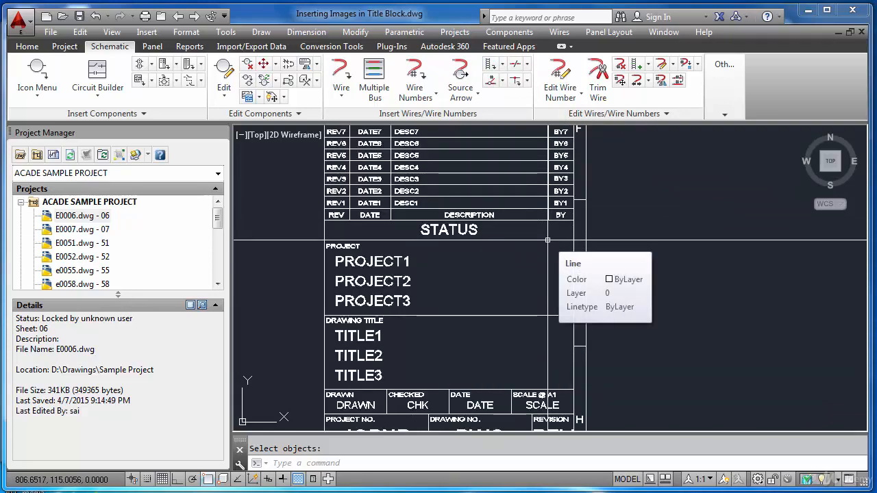
scroll(548, 240, down, 2)
scroll(537, 240, up, 2)
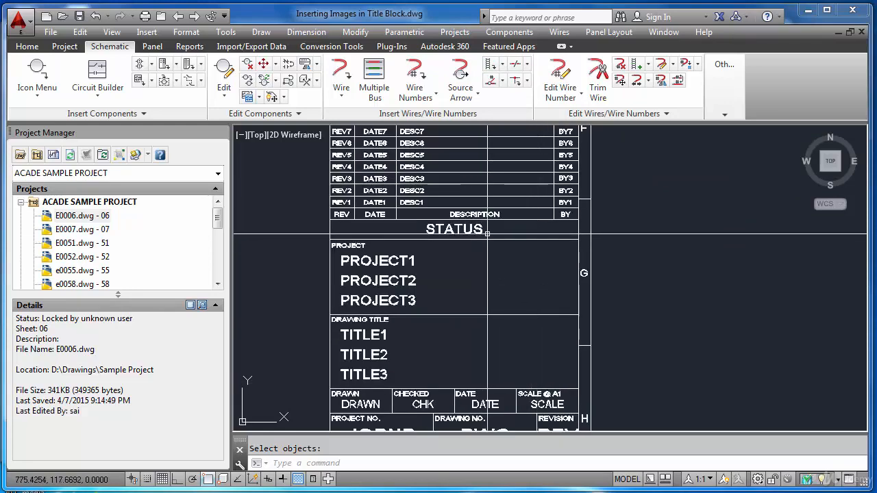
scroll(470, 239, down, 2)
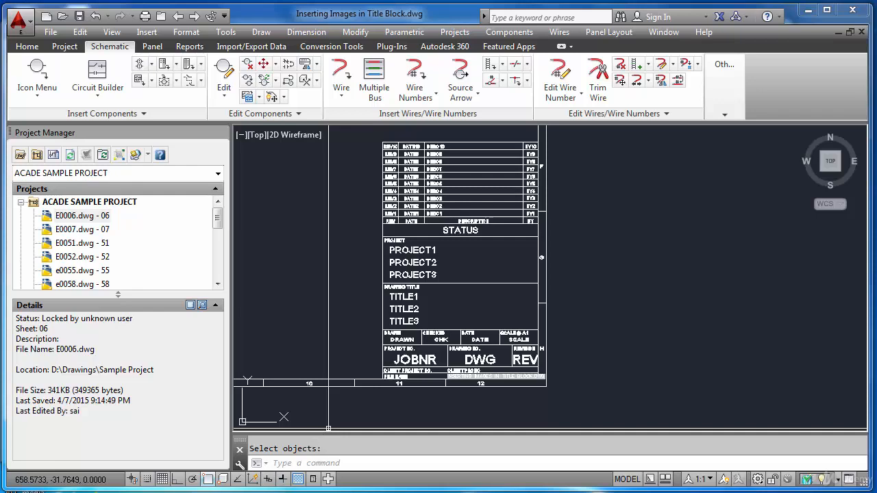
- Bring the Kinetic logo over from Windows Photo Viewer and paste it beside the title block in AutoCAD, unrotated with Ortho on
click(274, 492)
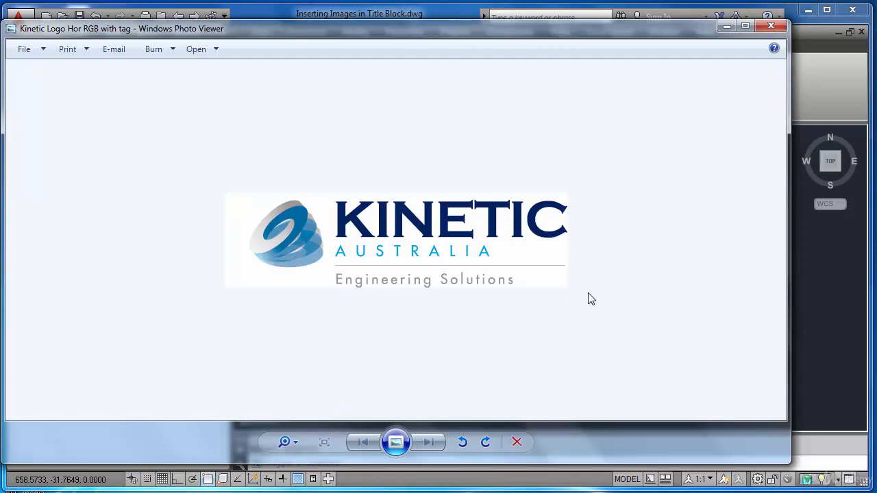
key(alt+Tab)
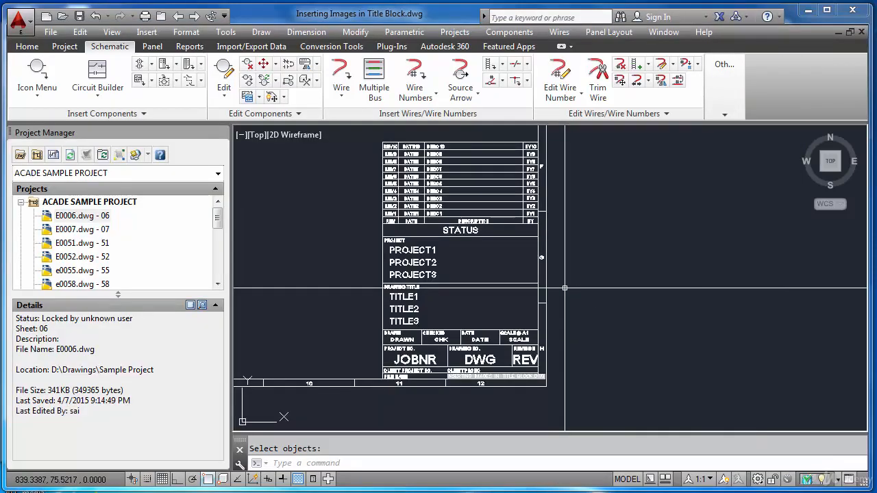
key(ctrl+v)
click(564, 288)
scroll(564, 288, up, 5)
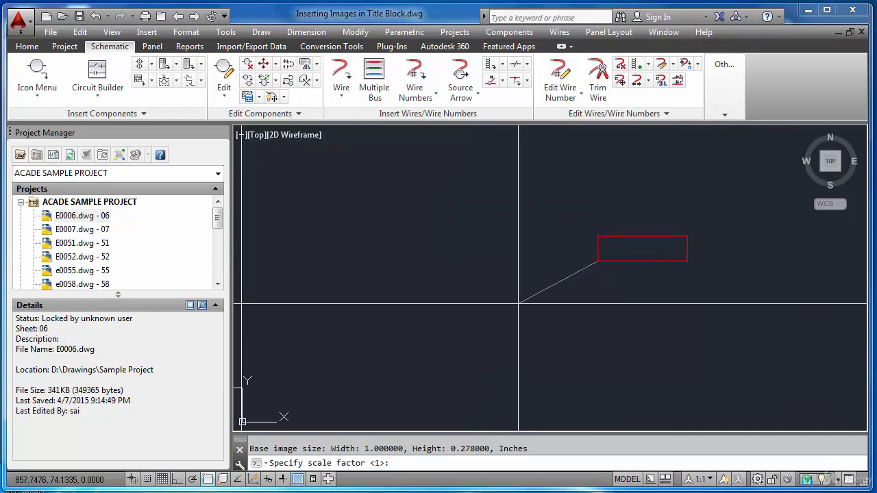
click(473, 328)
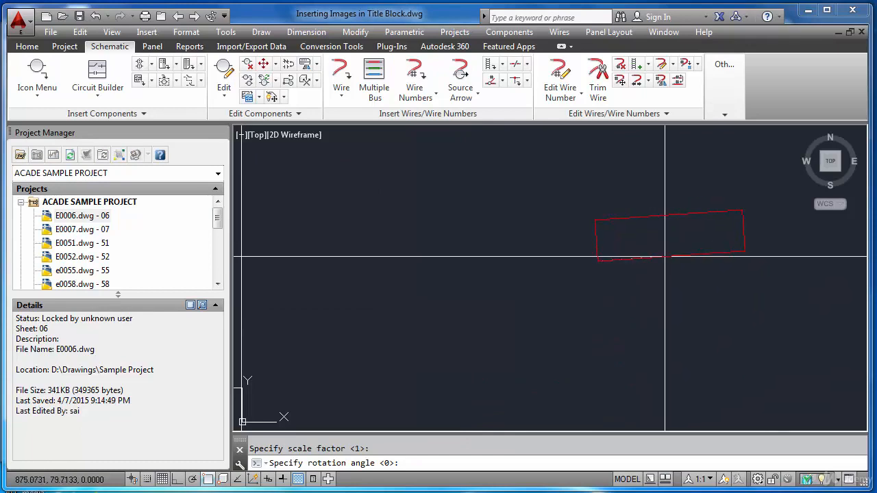
key(F8)
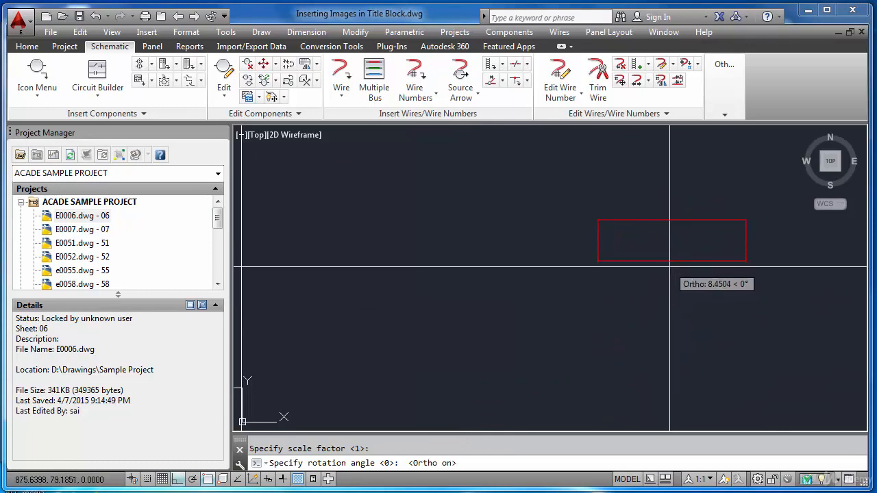
click(635, 279)
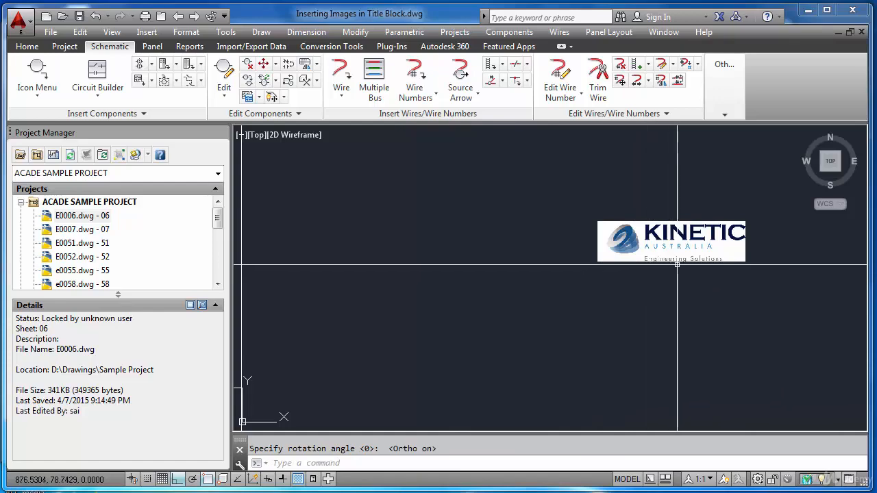
scroll(668, 262, up, 5)
scroll(654, 257, down, 4)
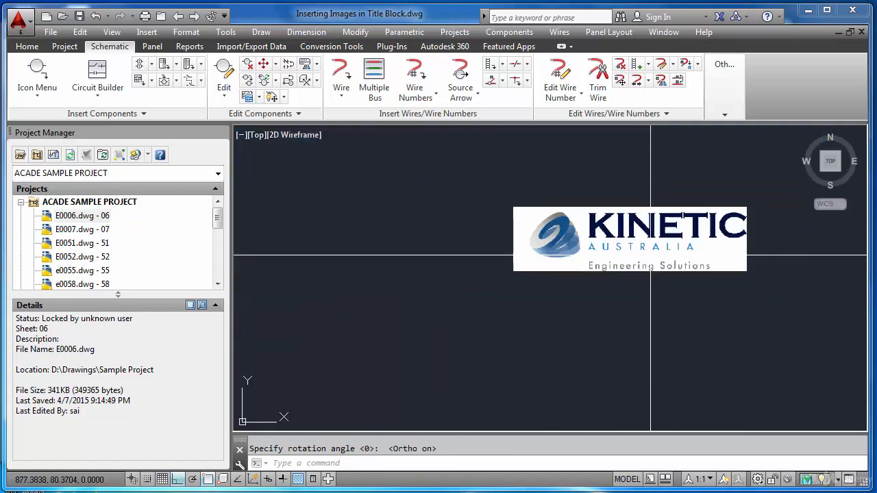
- Move the pasted logo by its lower-left corner to the title block's outer edge beside the STATUS row
key(Escape)
scroll(630, 255, down, 8)
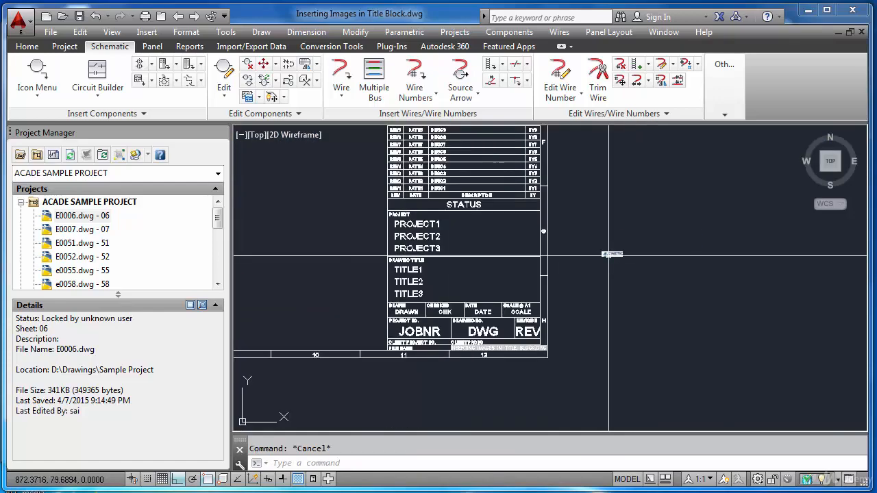
text(m)
key(Return)
click(614, 271)
click(584, 239)
key(Return)
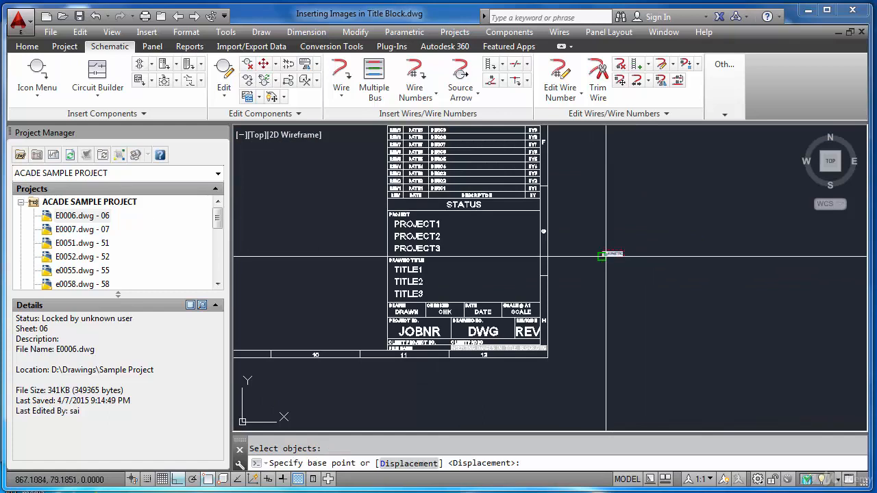
click(603, 257)
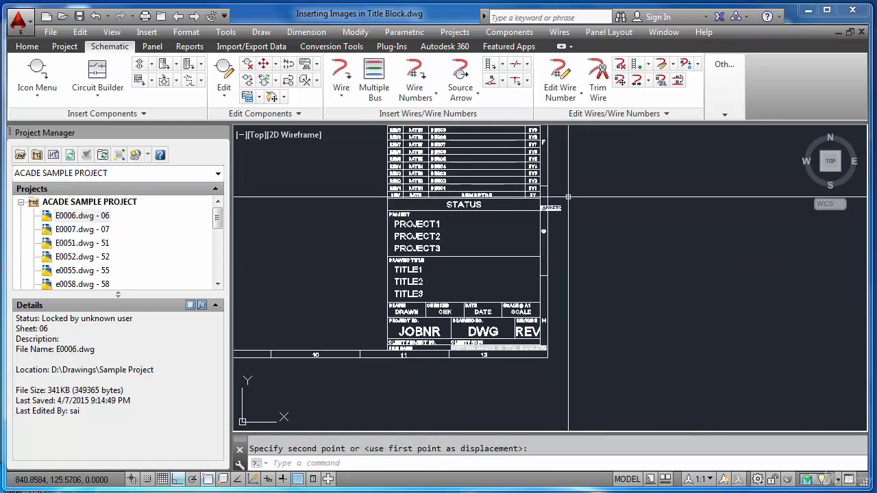
- Scale the logo up about its lower-left corner with the Scale command
scroll(568, 197, up, 6)
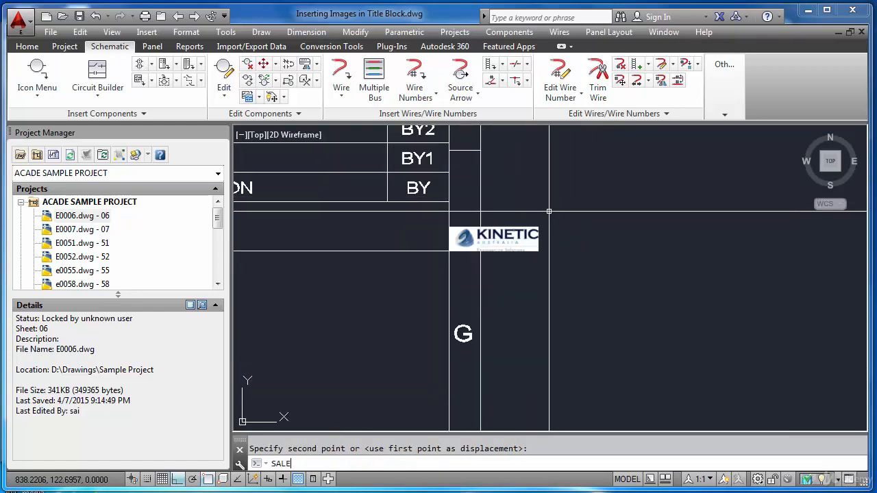
key(Return)
key(Escape)
text(SCALE)
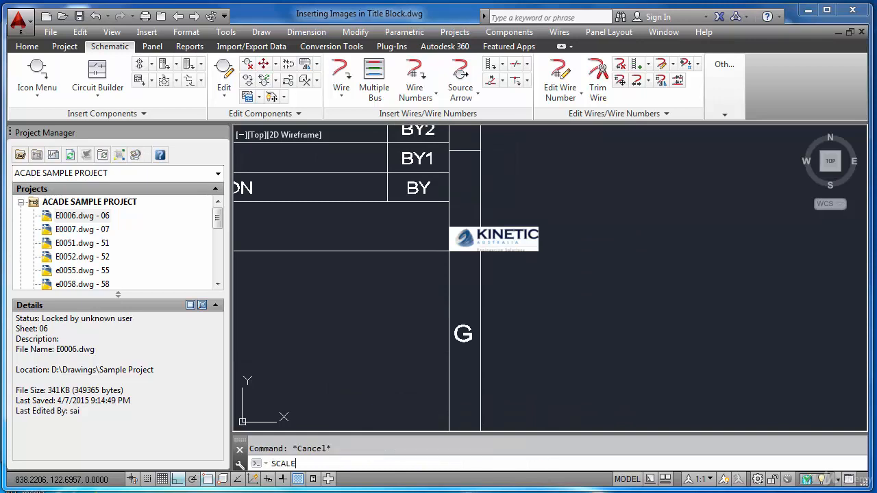
click(543, 217)
key(Return)
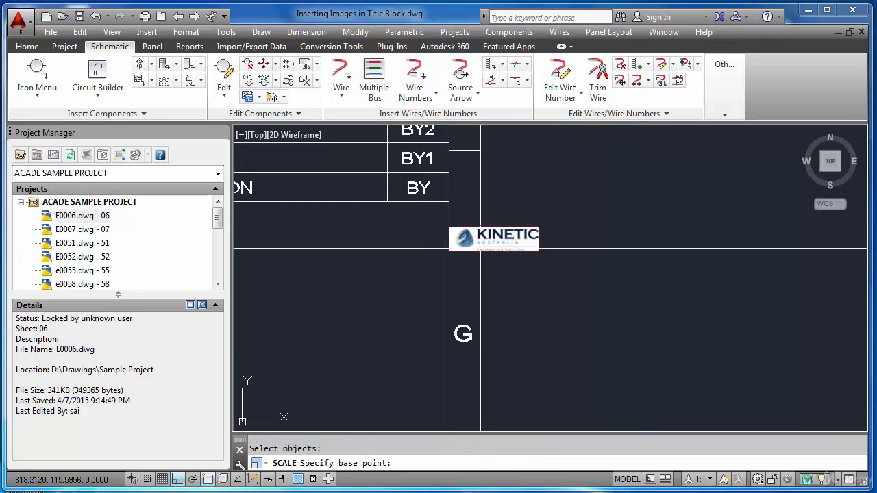
click(450, 250)
click(502, 261)
scroll(500, 261, down, 6)
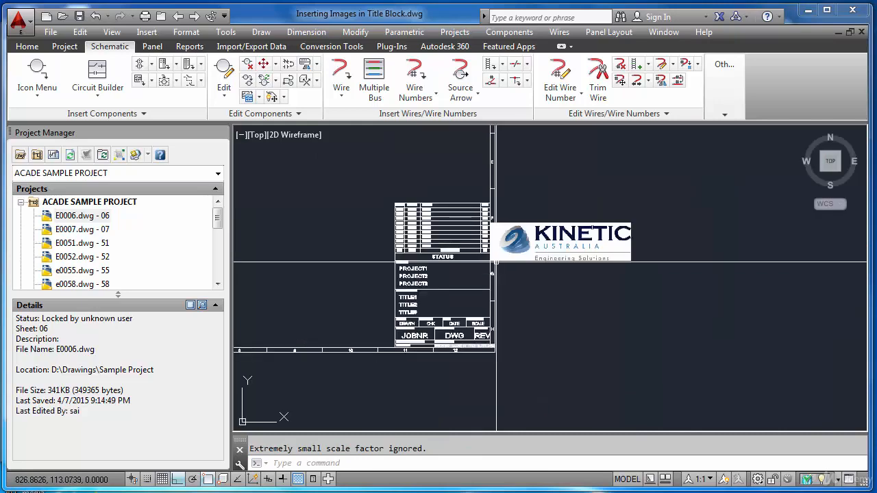
- Try to resize the logo from its lower-right corner with its grip and the Scale command
click(633, 220)
click(594, 242)
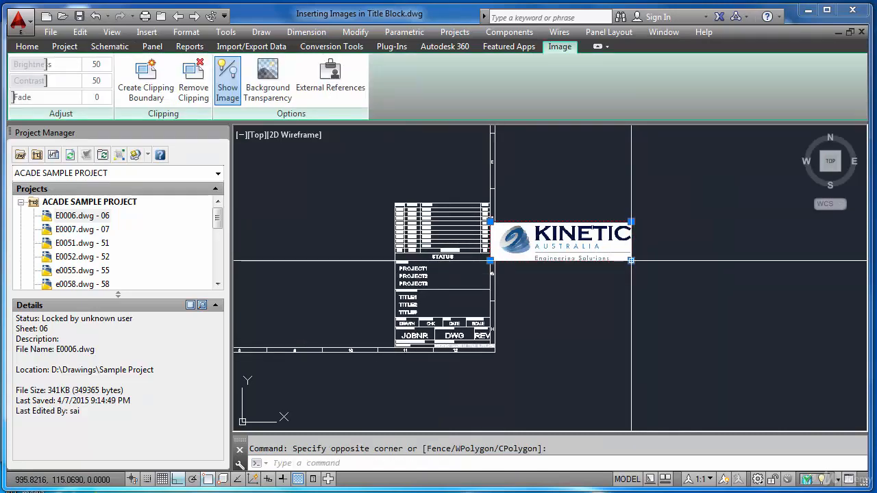
click(631, 260)
click(630, 261)
click(629, 266)
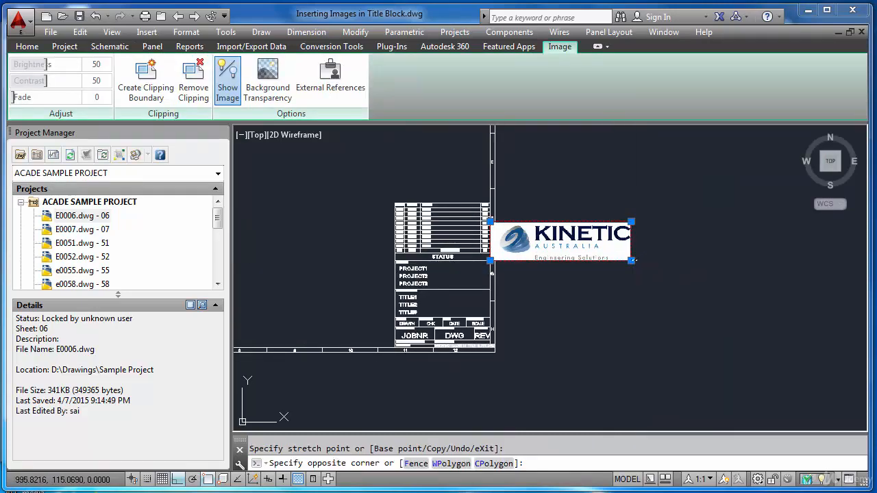
key(Escape)
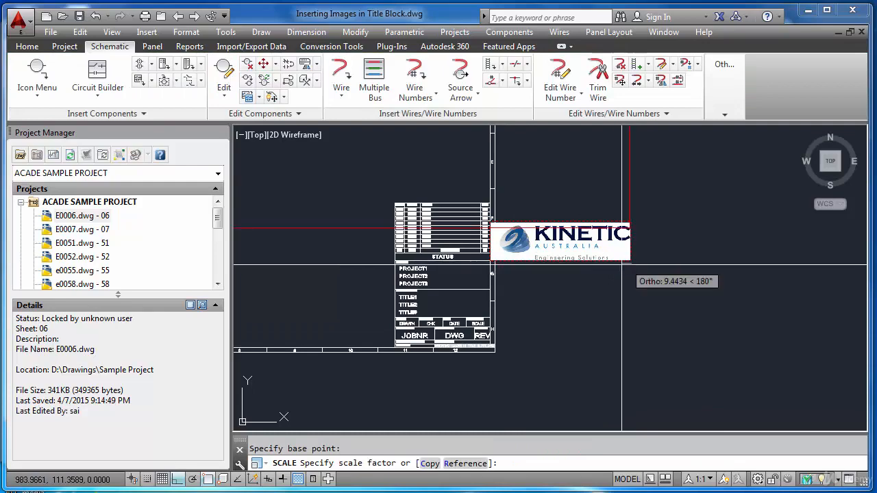
key(Escape)
- Enlarge the logo by stretching its lower-right corner grip outward
click(627, 259)
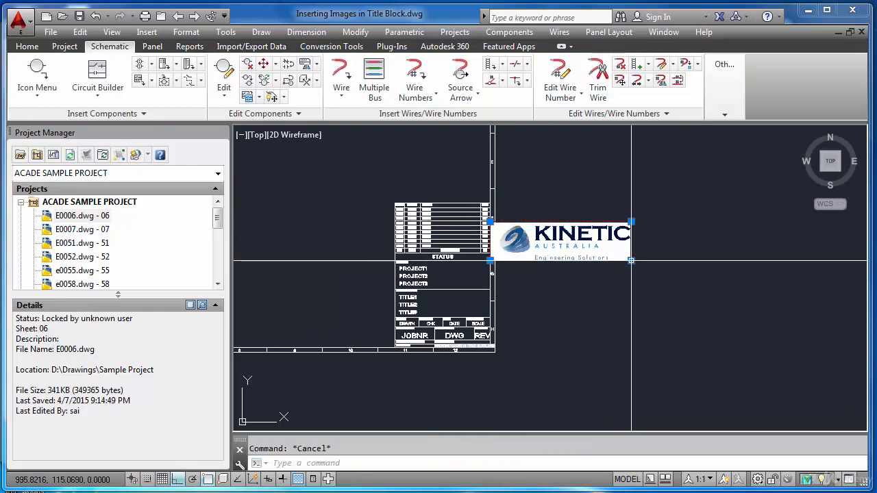
click(631, 260)
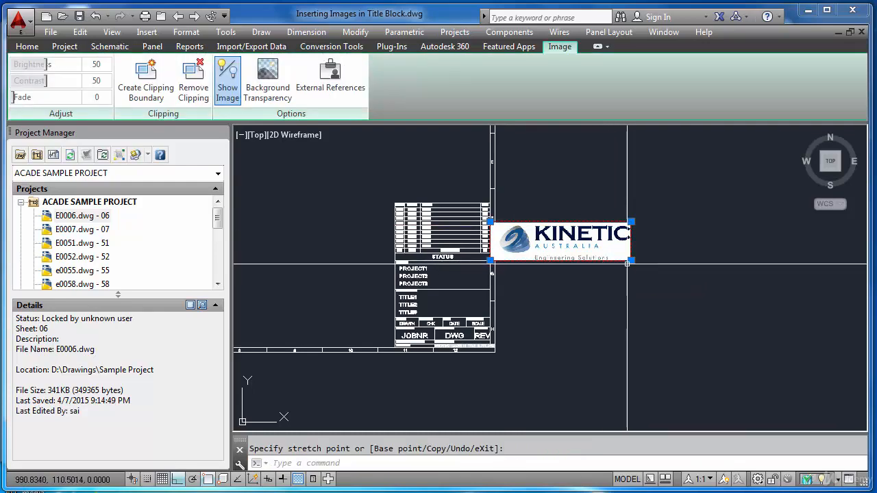
key(Escape)
click(631, 260)
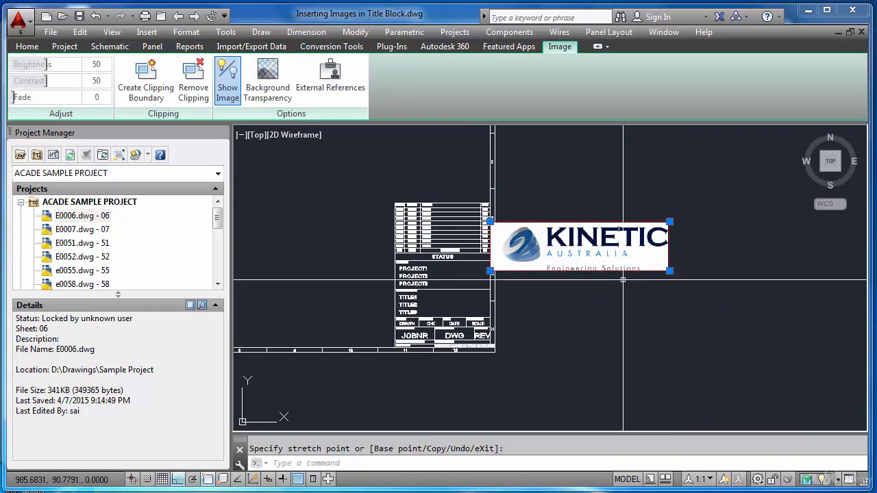
key(Escape)
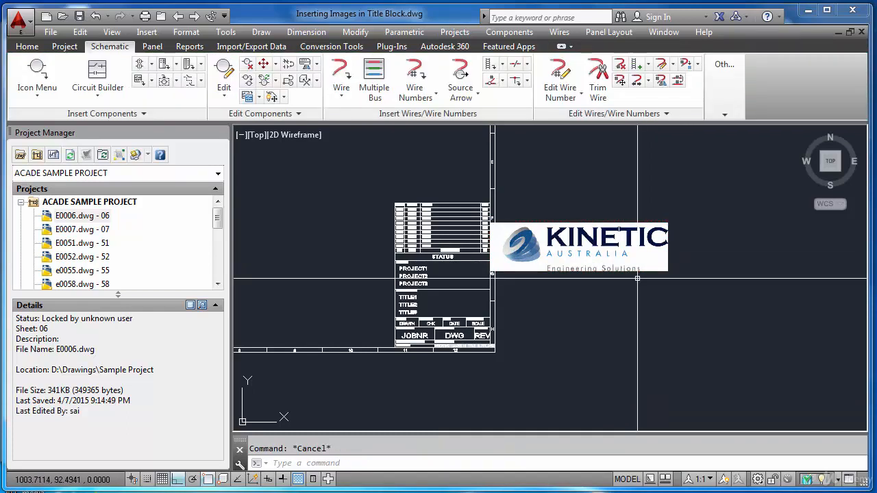
- Undo the logo's grip edits, scaling, move and paste to remove it from the drawing
key(ctrl+z)
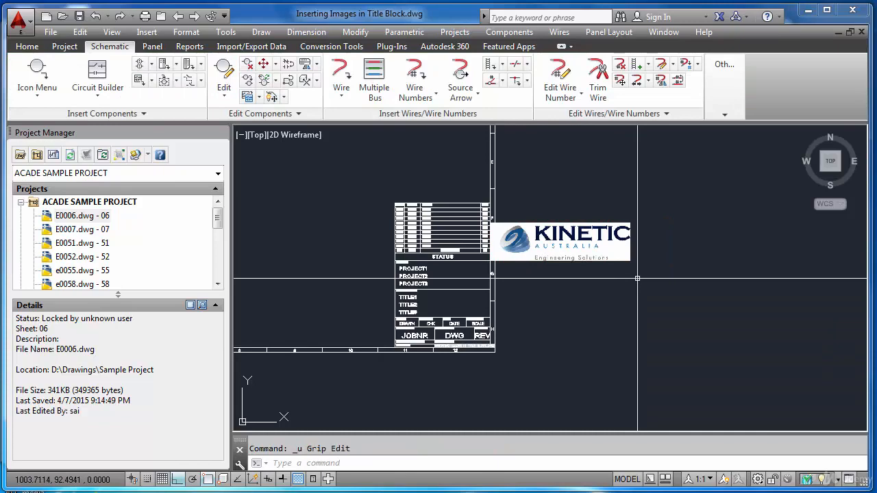
key(ctrl+z)
key(ctrl+z)
key(ctrl+z)
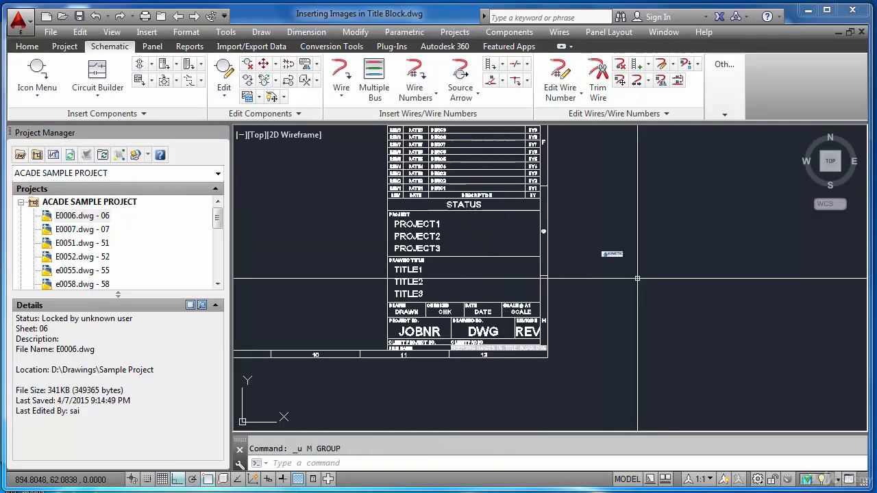
key(ctrl+z)
key(ctrl+z)
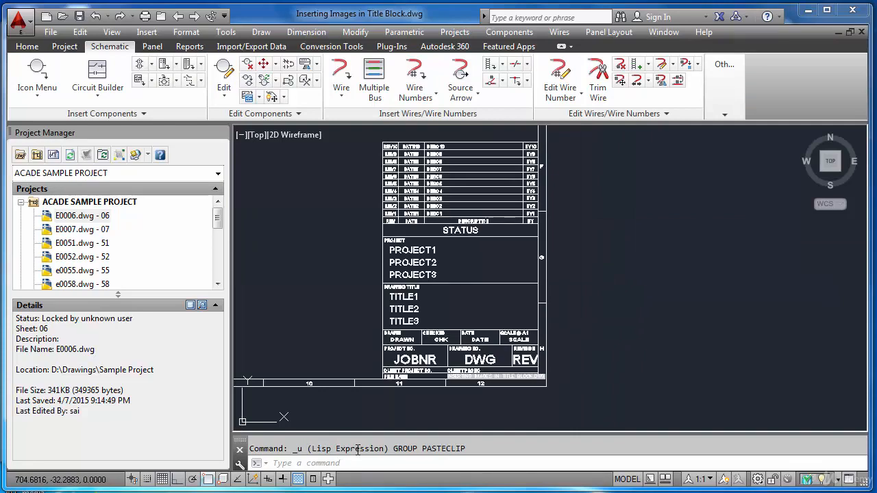
- Switch to Windows Photo Viewer, open the Kinetic logo in Paint and select the entire image for copying
key(alt+Tab)
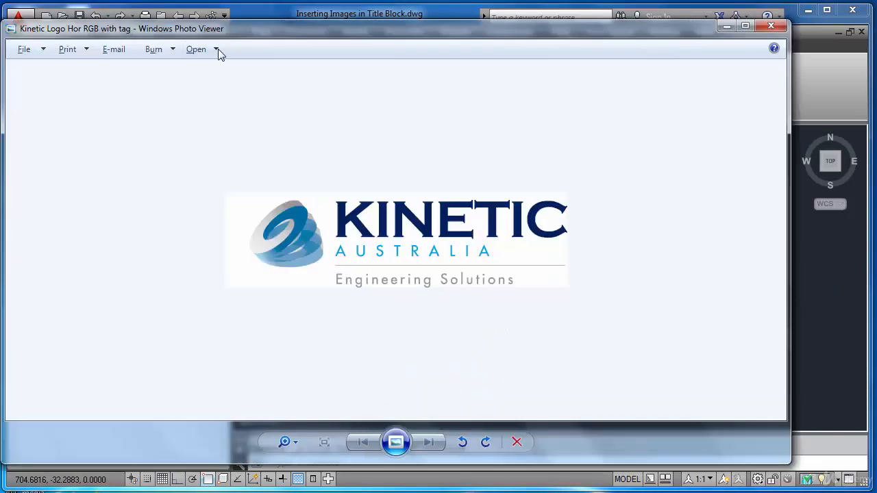
click(217, 49)
click(227, 68)
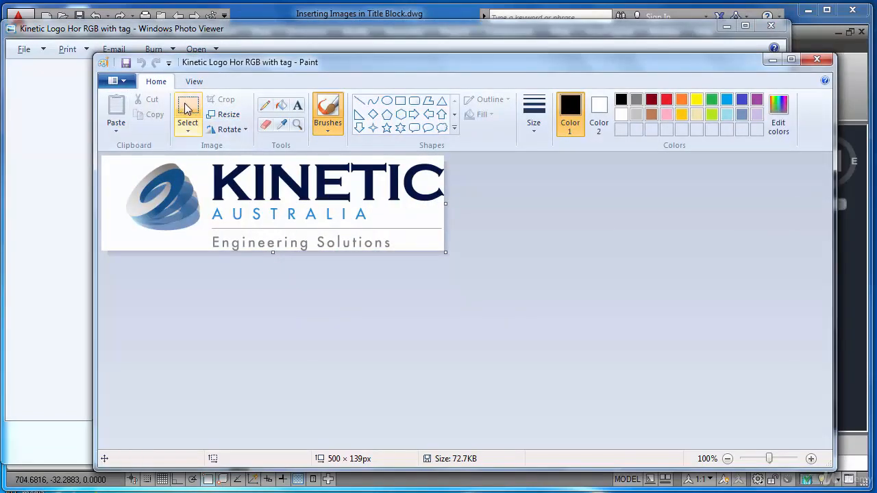
click(187, 109)
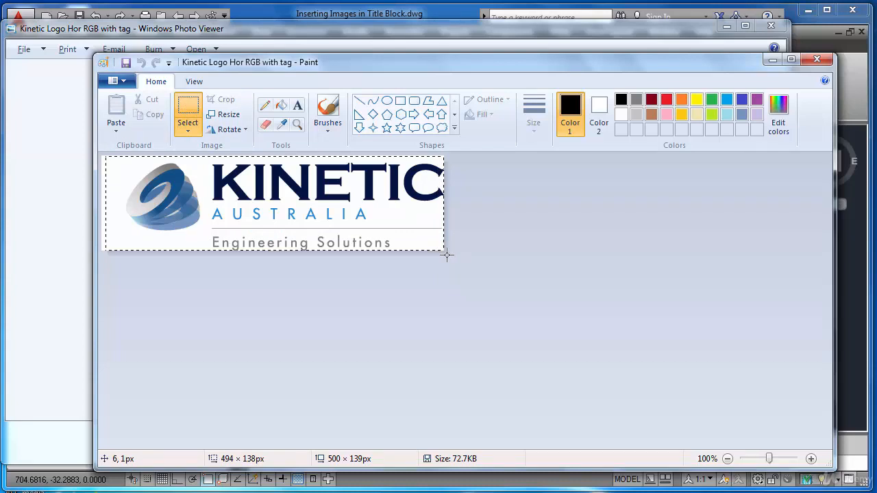
drag(447, 255, 447, 257)
key(ctrl+a)
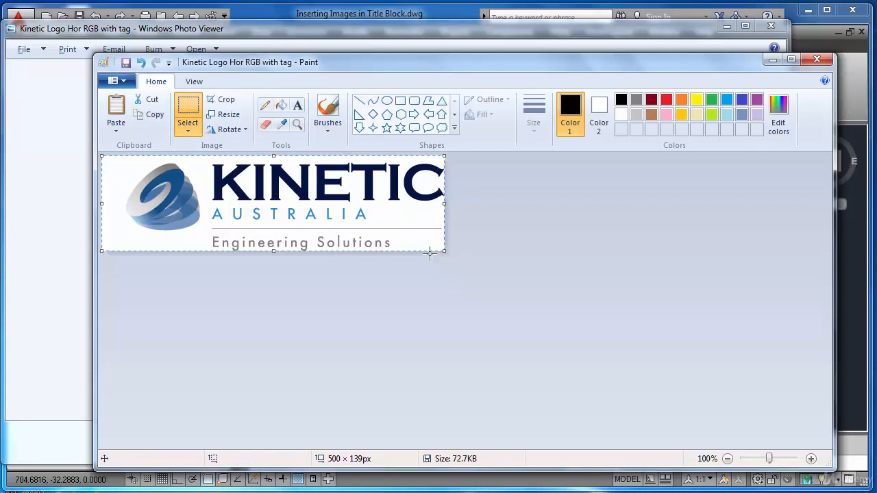
key(alt+Tab)
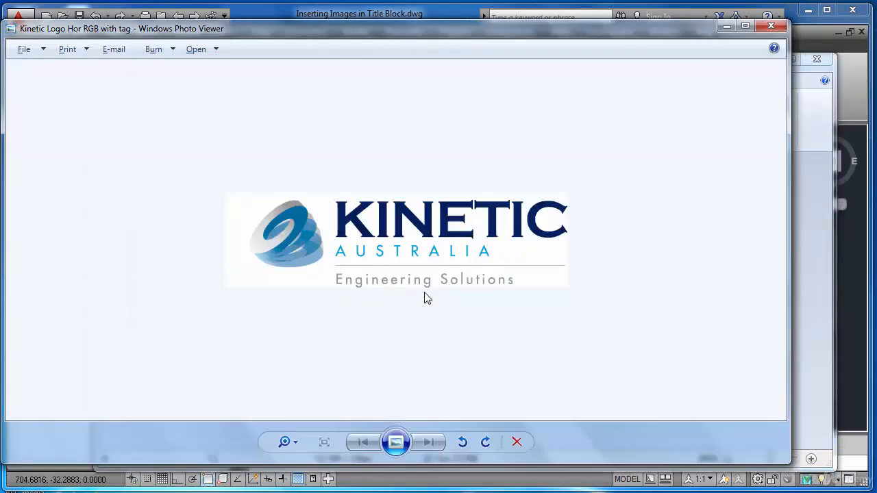
- Minimize Windows Photo Viewer and Paint to switch back to the AutoCAD Electrical drawing
click(727, 27)
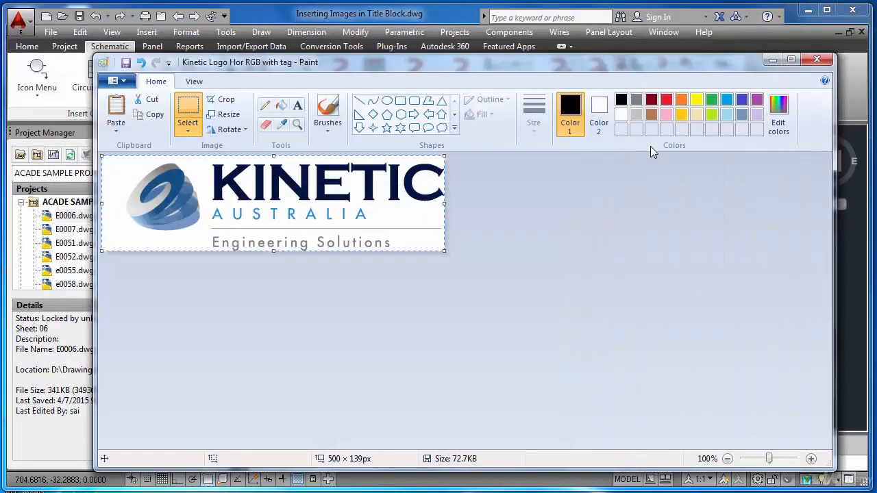
click(765, 64)
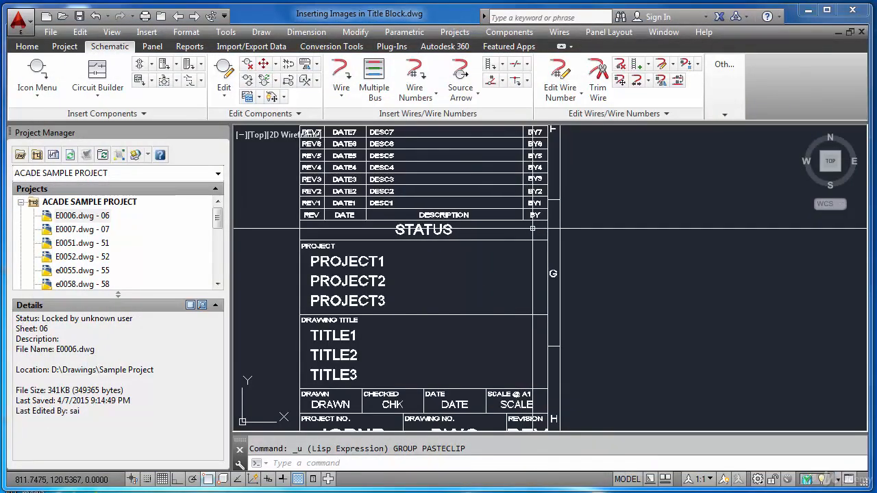
key(ctrl+v)
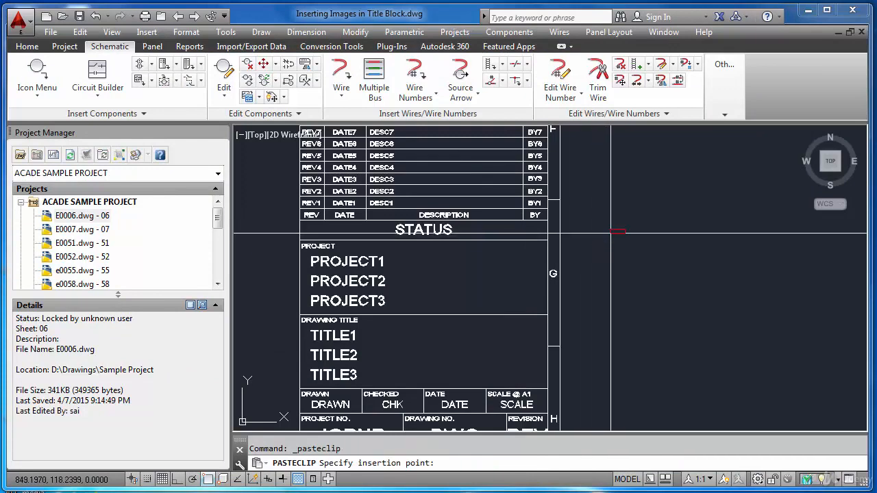
click(610, 233)
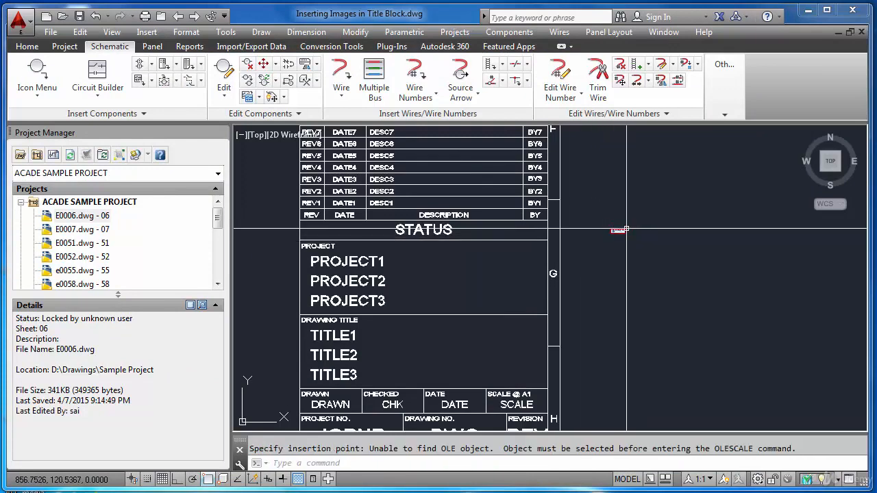
key(ctrl+z)
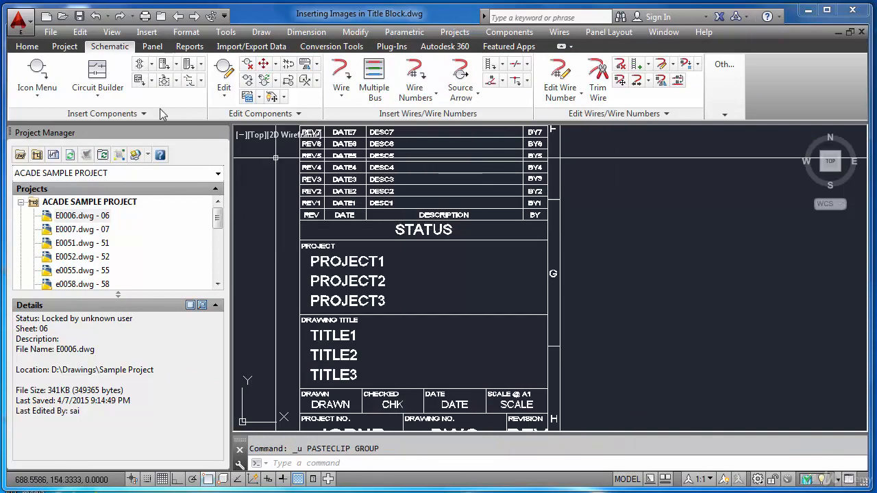
- Paste the copied logo with Paste Special as Picture (Metafile) in the empty space outside the title block's right edge
click(112, 32)
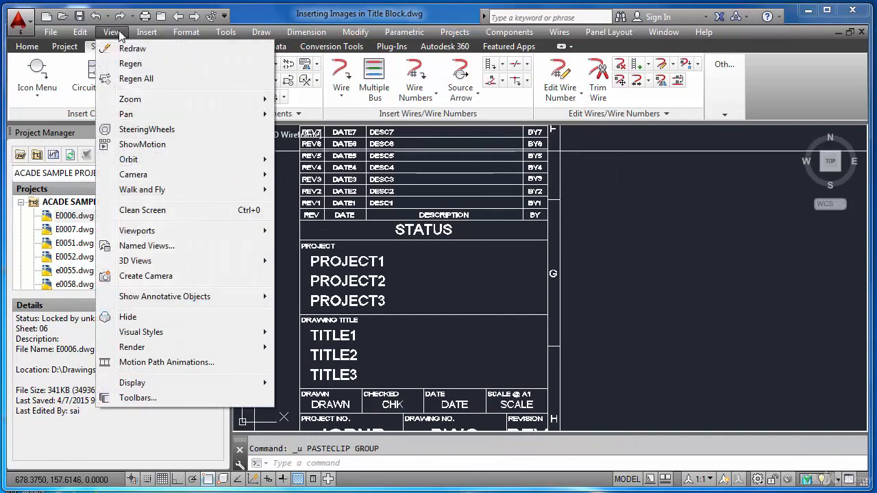
click(80, 33)
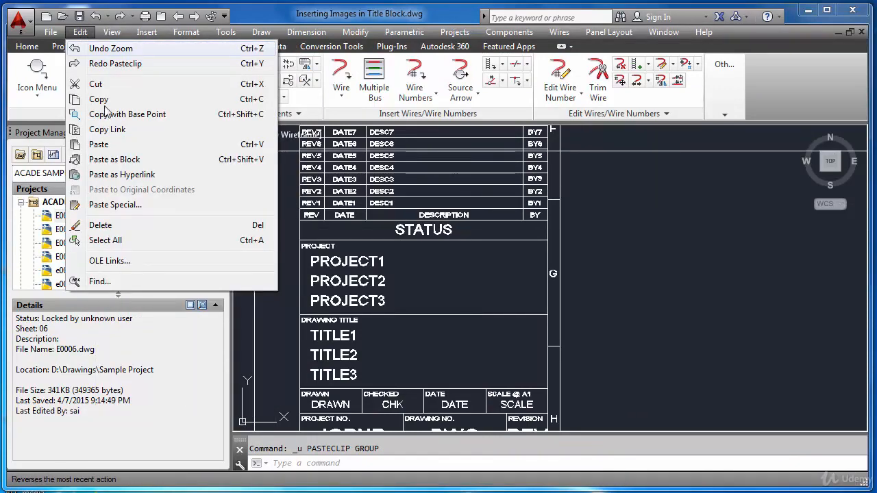
click(127, 205)
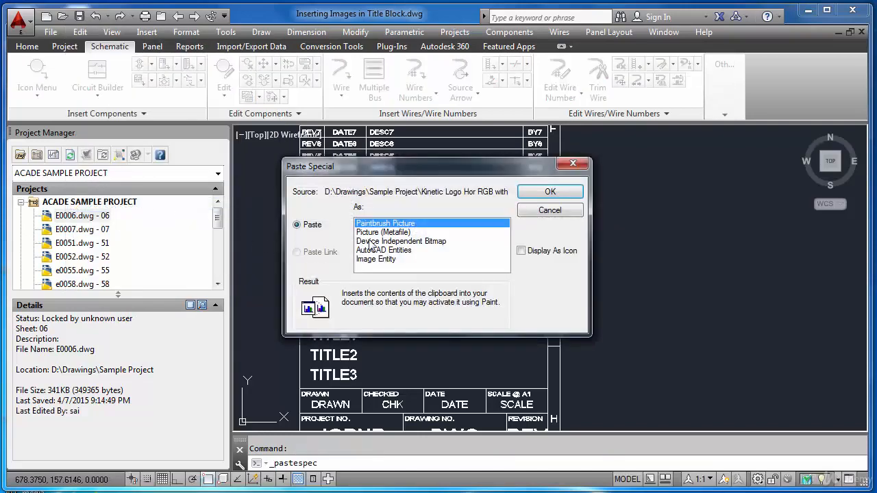
click(378, 233)
click(550, 191)
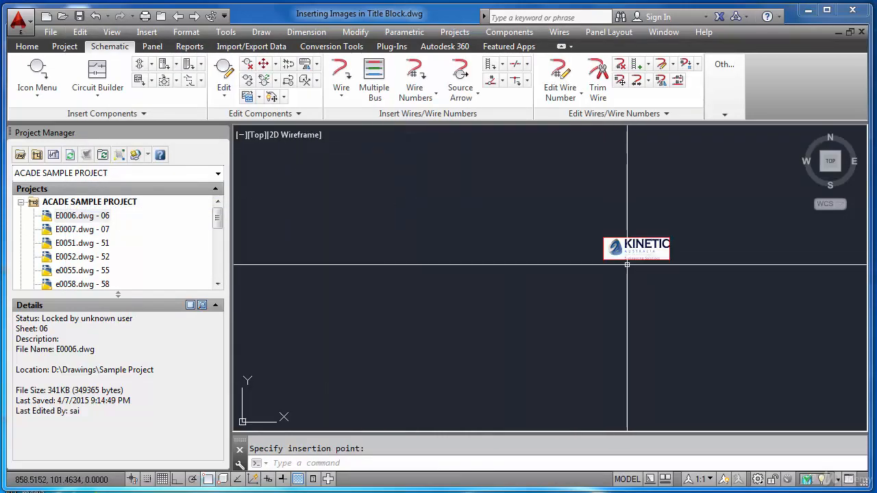
- Move the revision table and STATUS row straight up by 40 units with Ortho on, opening a gap above the PROJECT cell
scroll(589, 248, down, 2)
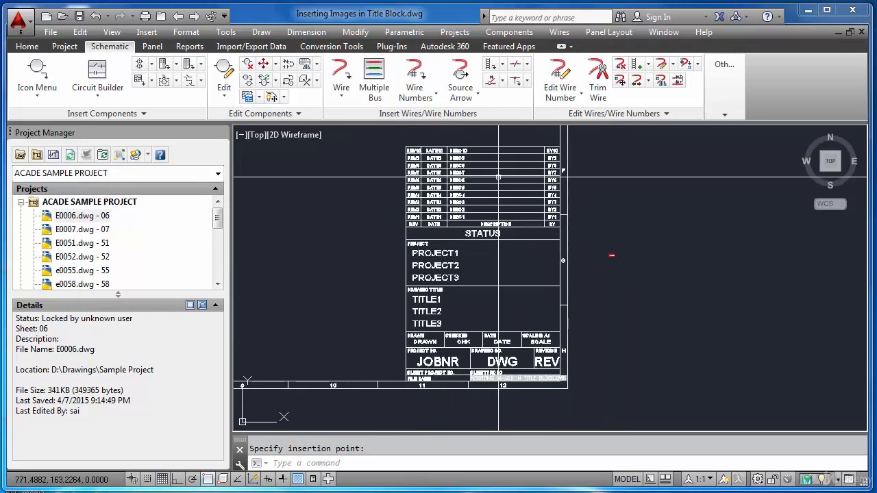
scroll(496, 159, up, 2)
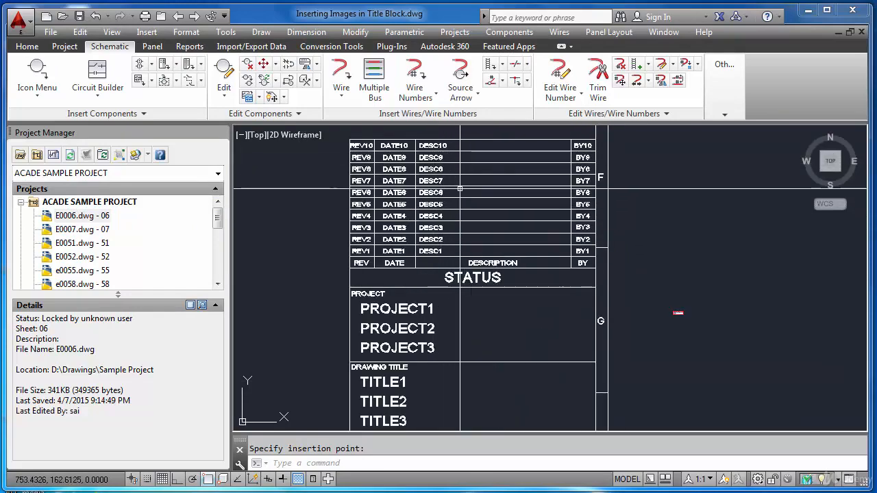
text(m)
key(Return)
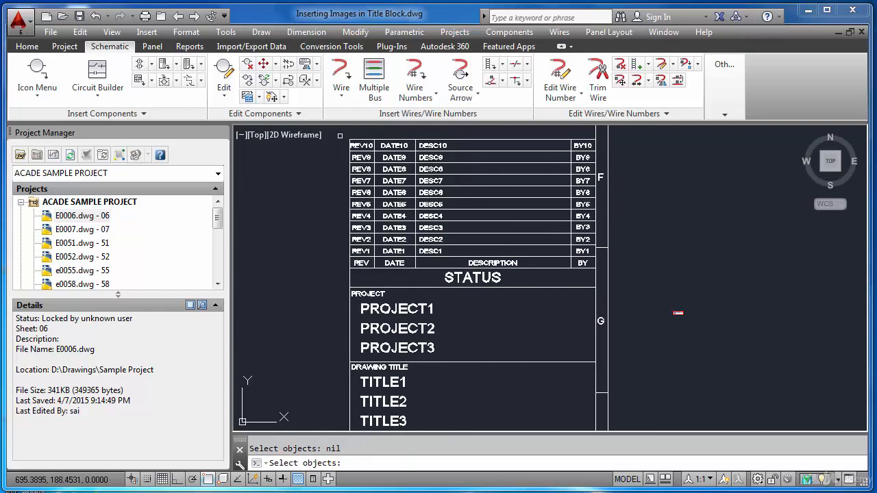
click(340, 135)
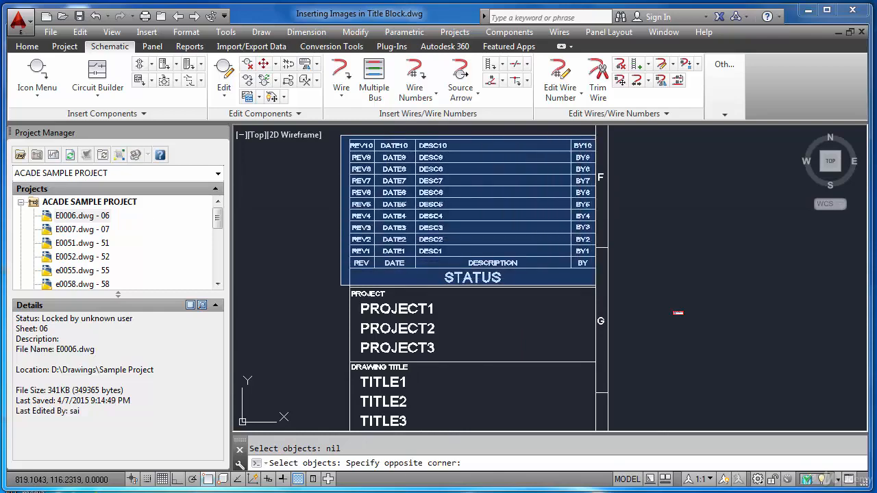
click(595, 285)
scroll(617, 292, down, 4)
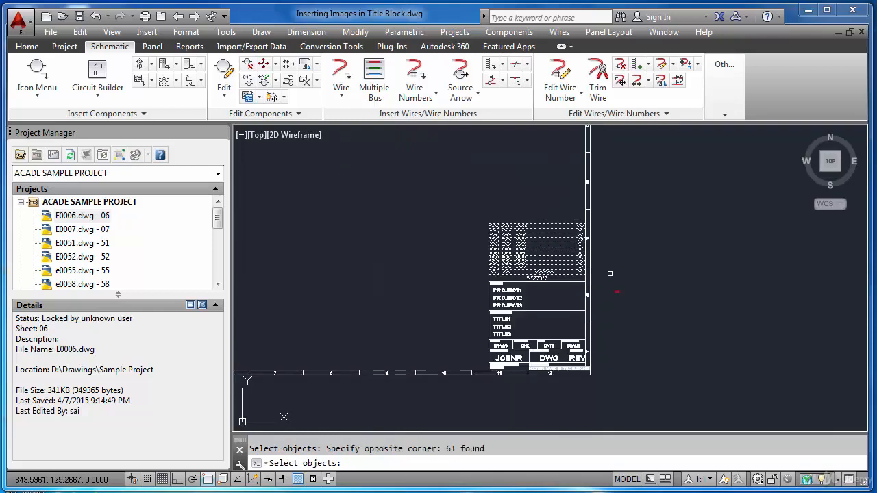
key(Return)
click(611, 272)
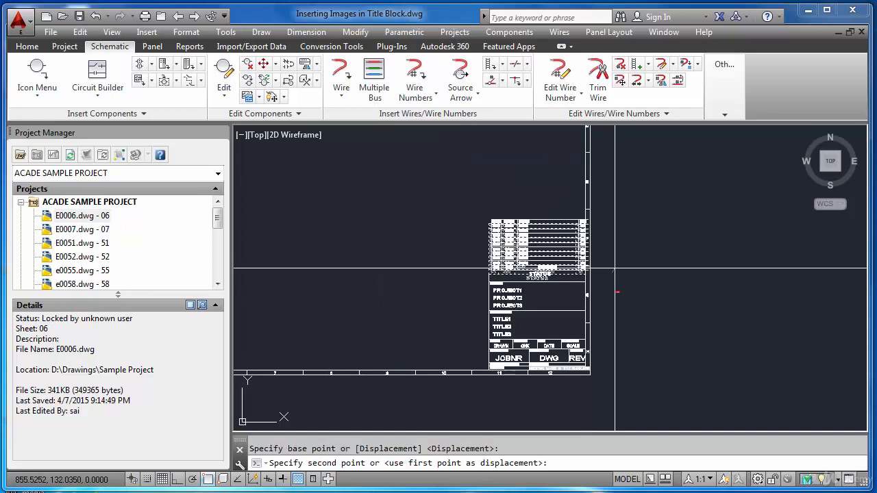
key(F8)
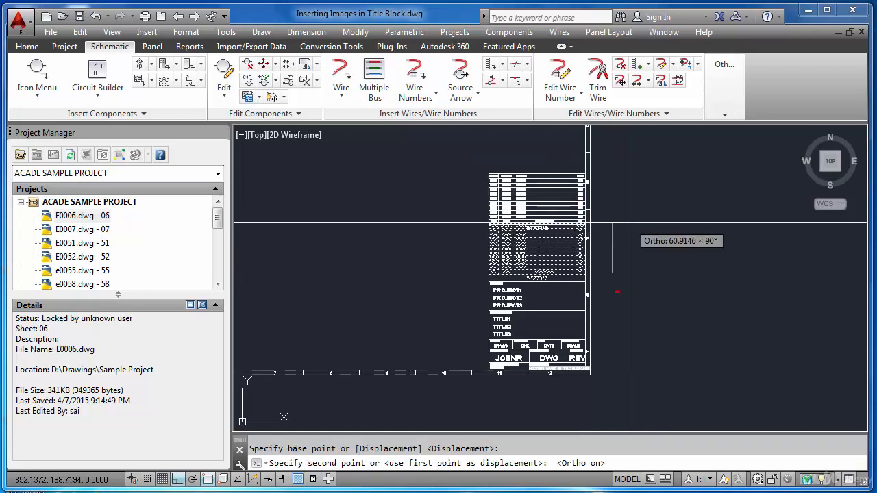
text(40)
key(Return)
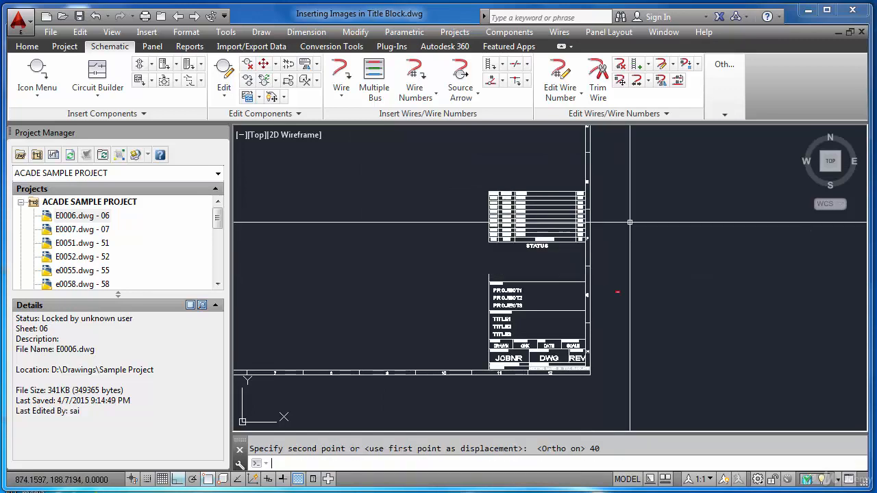
- Move the logo by its lower-left corner to the upper-left corner of the PROJECT cell
scroll(620, 304, up, 3)
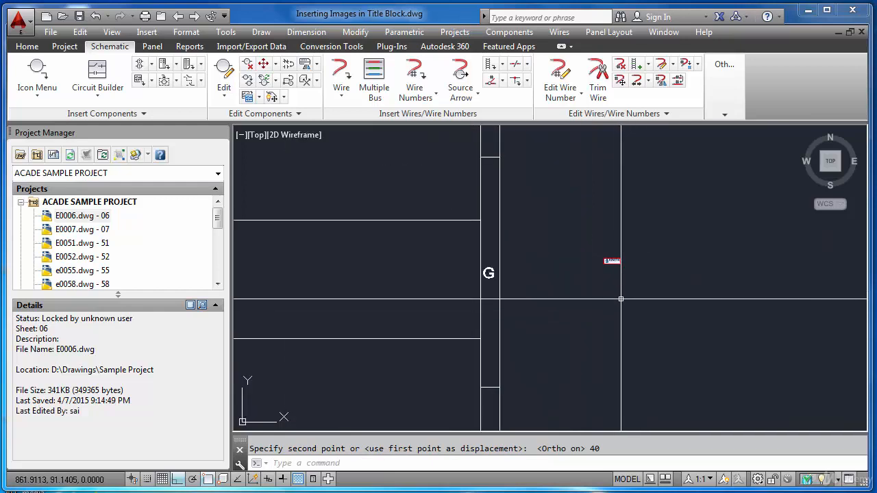
click(648, 275)
click(614, 257)
scroll(586, 257, up, 3)
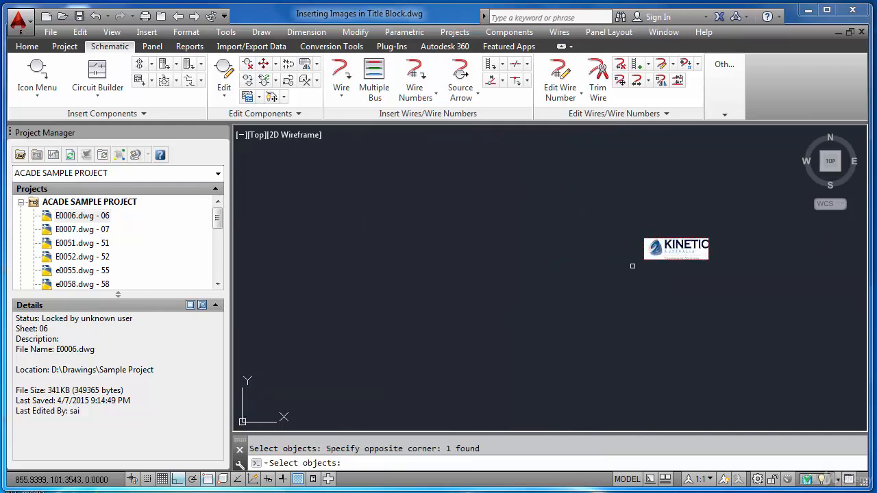
key(Return)
click(644, 255)
scroll(648, 255, down, 8)
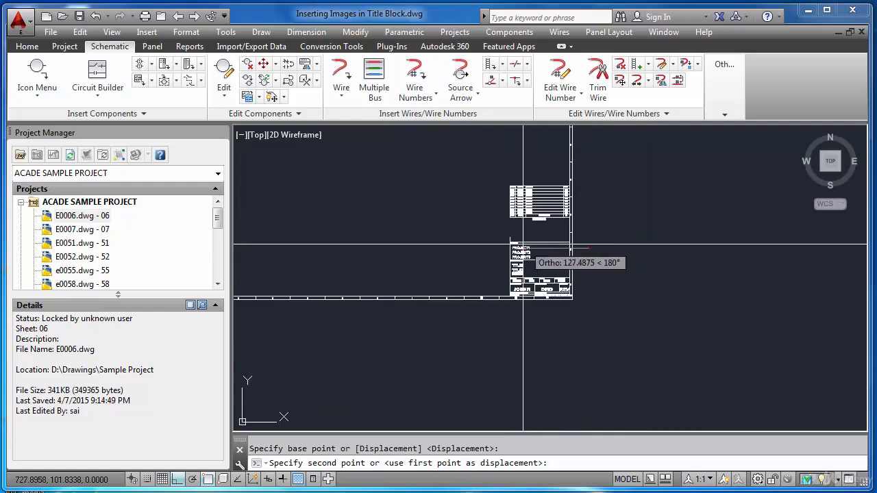
click(477, 249)
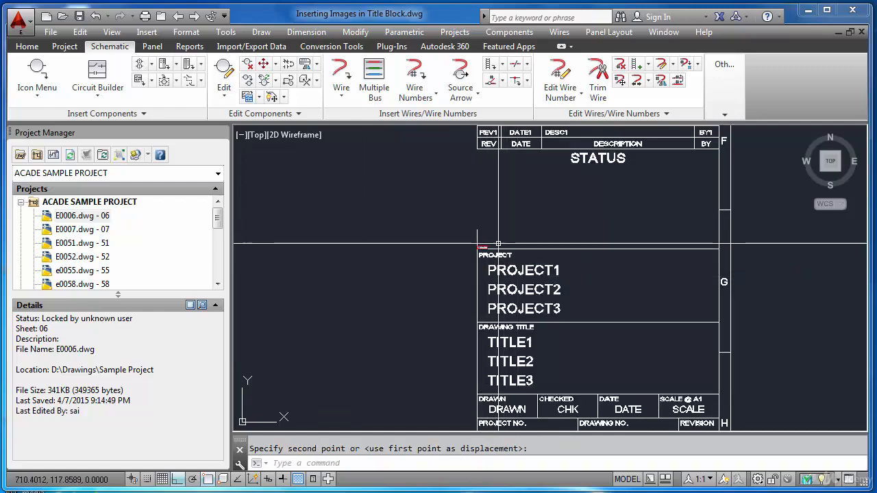
scroll(476, 233, up, 8)
click(471, 226)
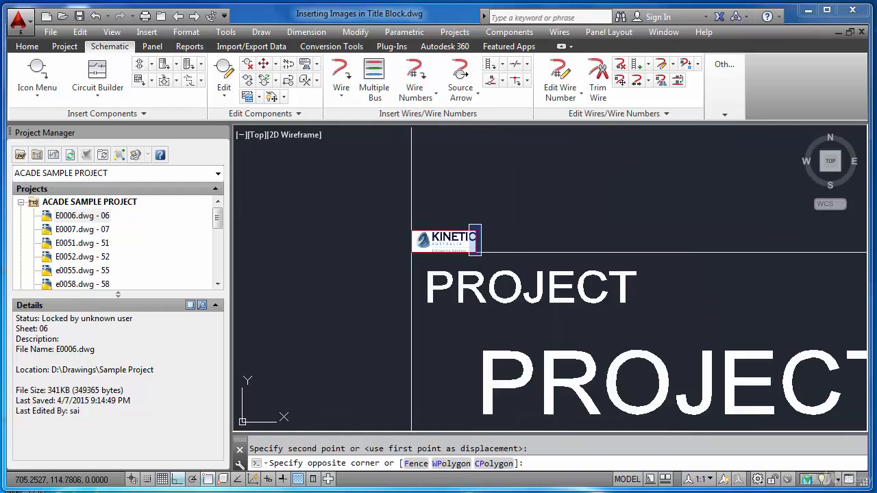
click(481, 256)
key(Escape)
click(480, 258)
click(462, 220)
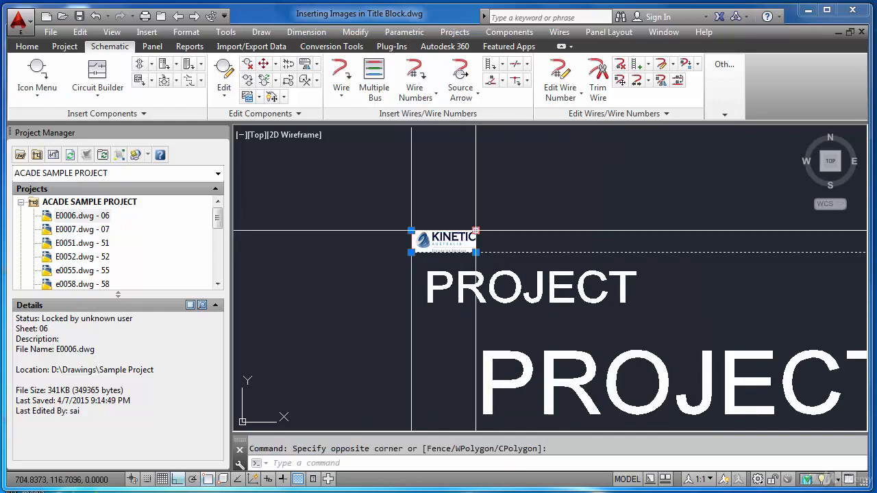
key(Escape)
click(486, 257)
click(470, 219)
key(Escape)
- Enlarge the logo by stretching its upper-right corner to a perpendicular snap on the title block's right border, filling the column width
click(486, 257)
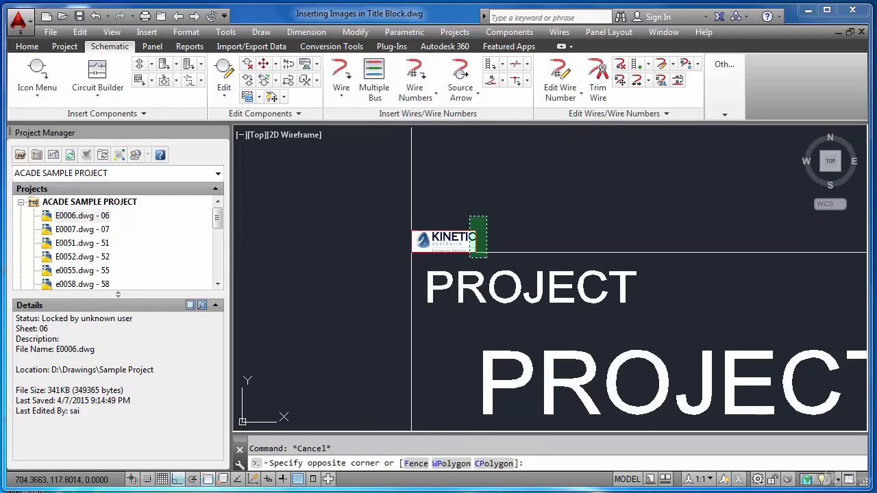
click(469, 218)
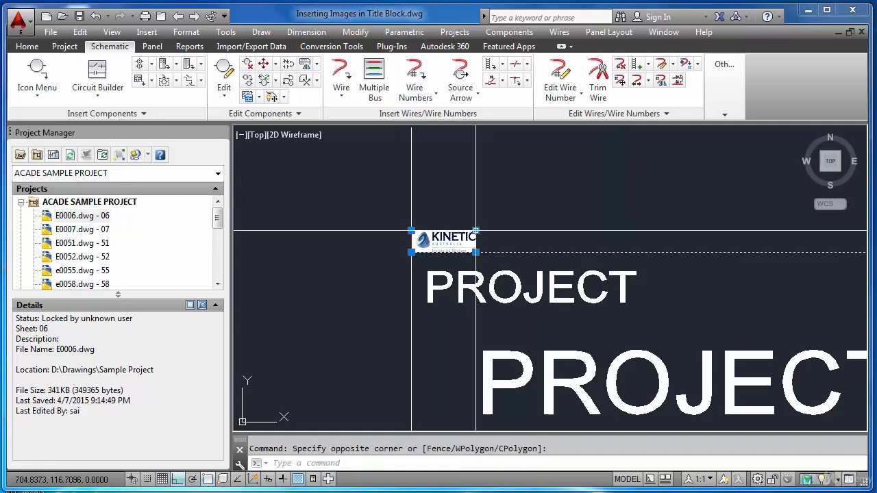
click(472, 235)
scroll(511, 237, down, 8)
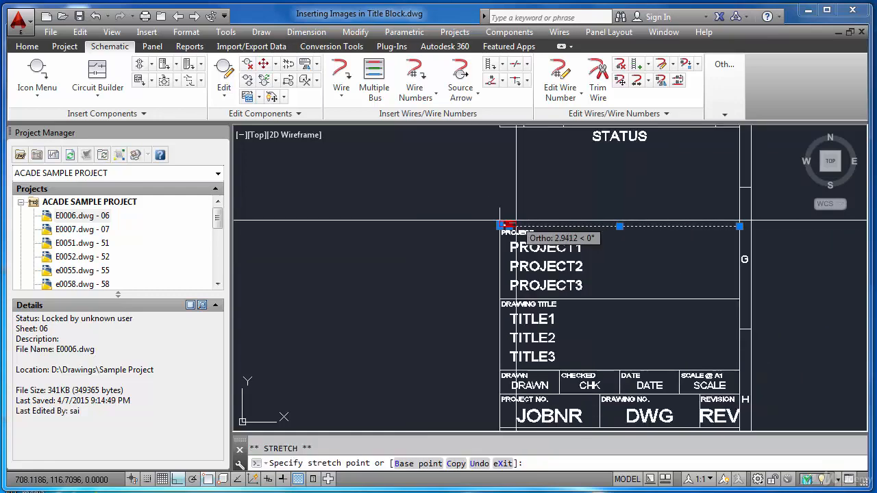
scroll(581, 205, up, 6)
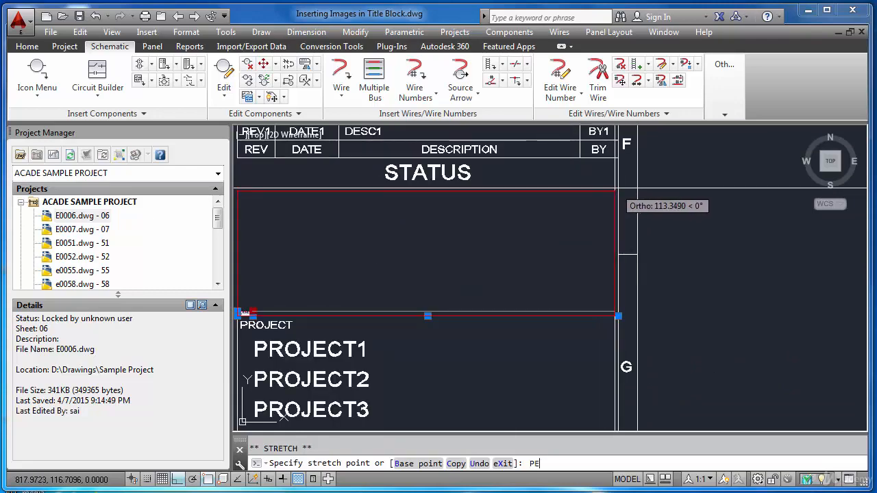
key(Return)
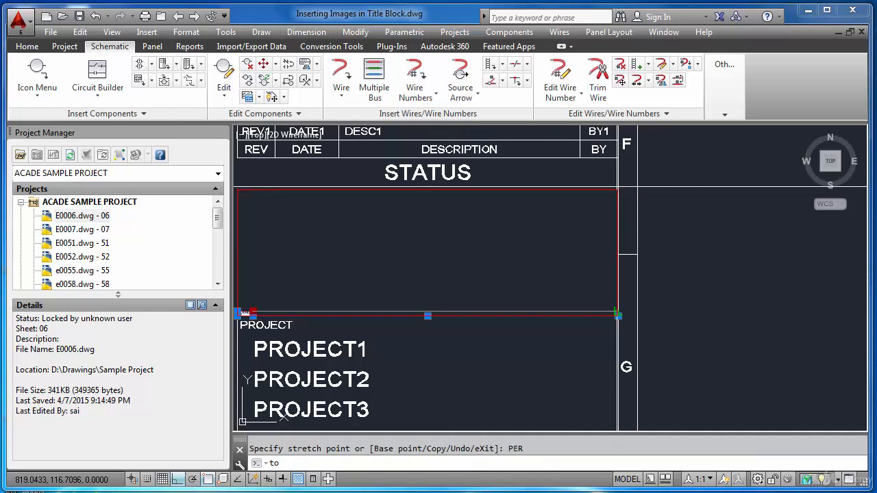
click(618, 189)
key(Escape)
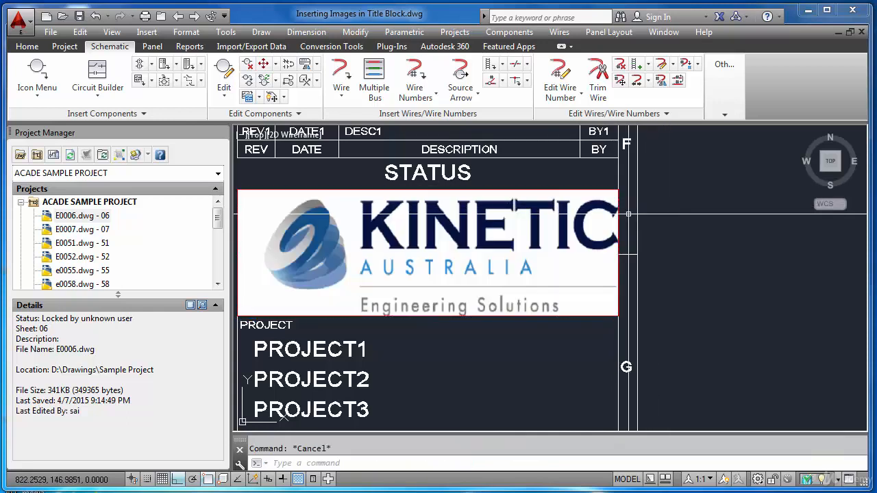
- Examine how the enlarged logo fits between the STATUS and PROJECT areas of the title block
scroll(628, 214, down, 2)
scroll(627, 209, down, 2)
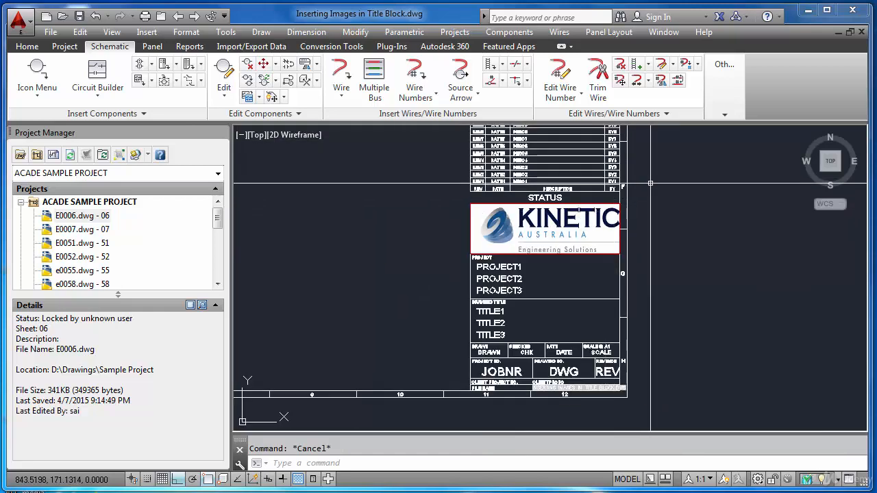
scroll(645, 192, up, 2)
scroll(645, 192, up, 2)
scroll(645, 192, down, 2)
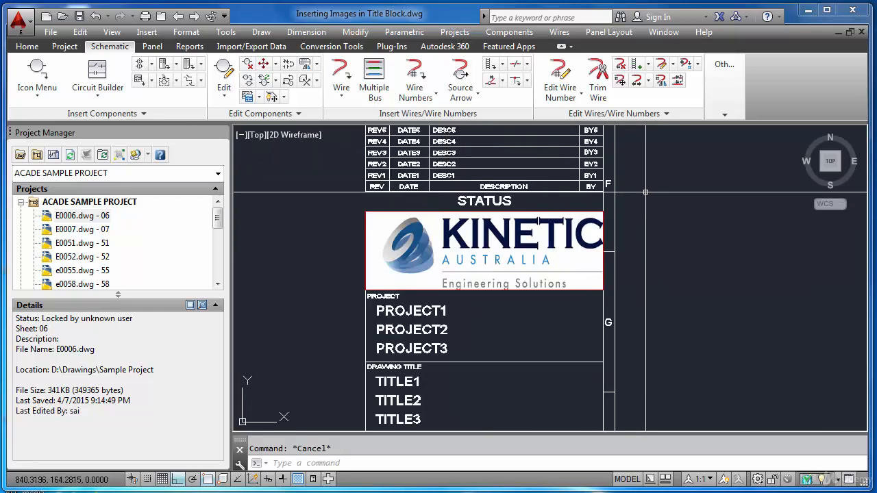
scroll(643, 192, down, 2)
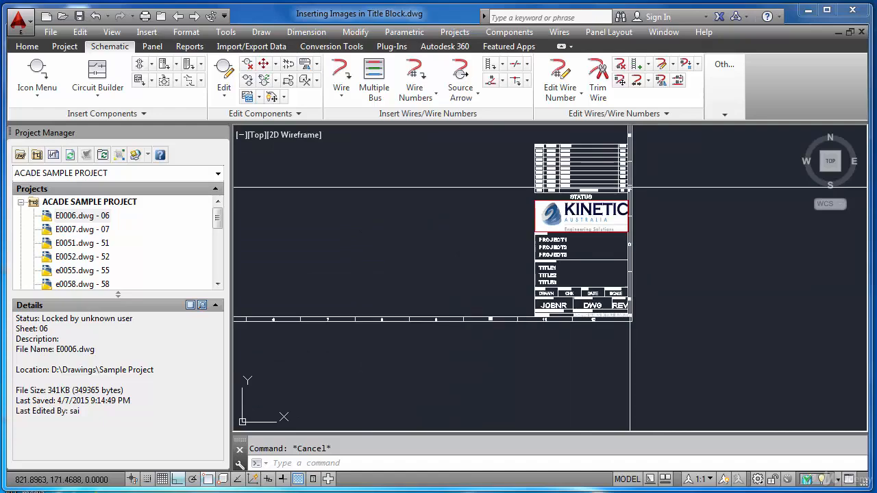
scroll(661, 222, up, 2)
scroll(661, 222, down, 2)
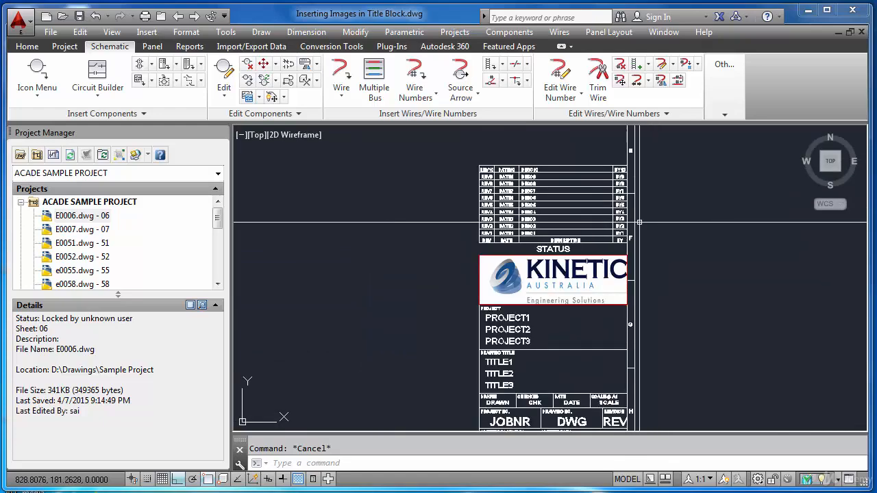
scroll(483, 164, up, 2)
scroll(483, 164, up, 3)
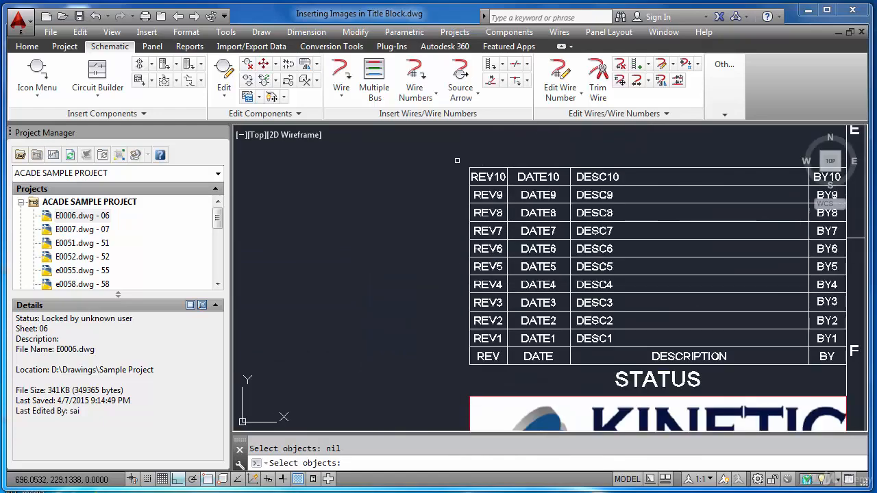
scroll(457, 161, down, 3)
click(457, 160)
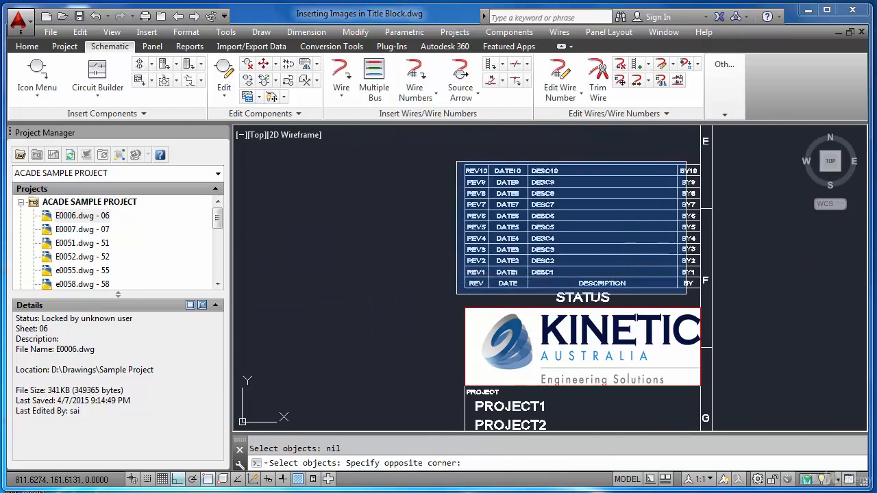
click(715, 299)
scroll(746, 295, up, 2)
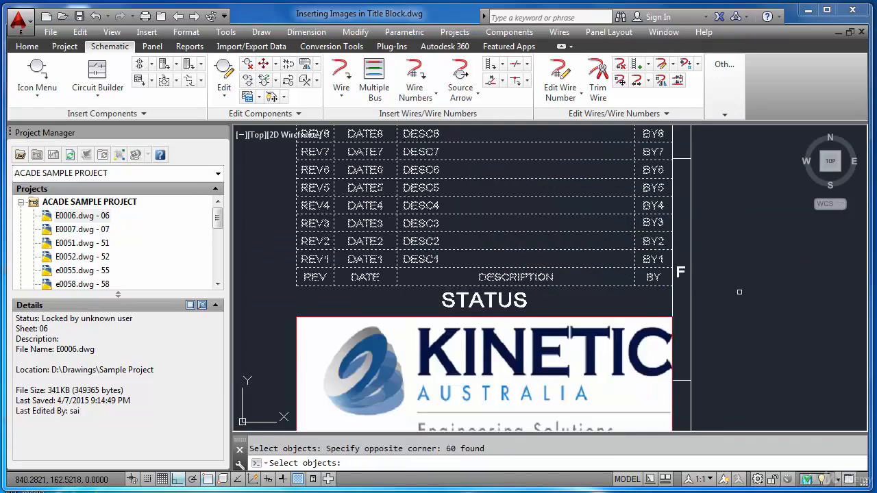
key(Return)
click(739, 291)
scroll(739, 294, up, 2)
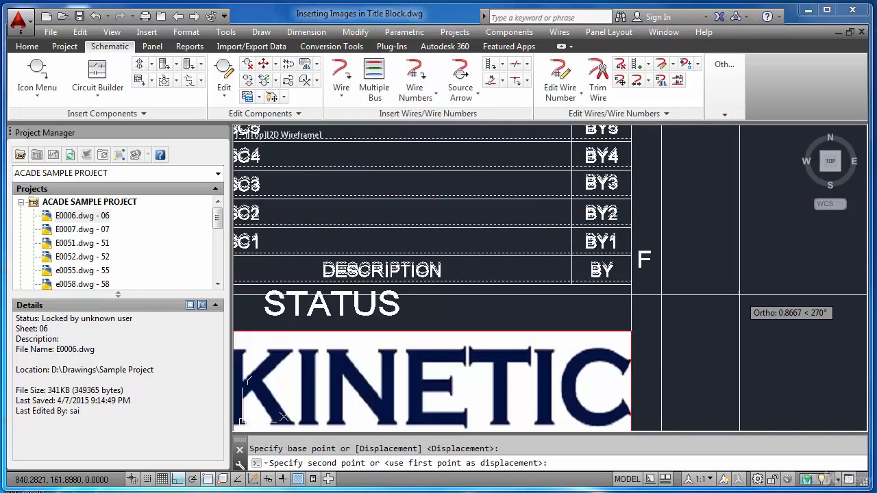
key(Escape)
- Extend the left border line of the revision table down past the STATUS row to the logo's top edge
scroll(739, 295, down, 3)
scroll(449, 292, up, 2)
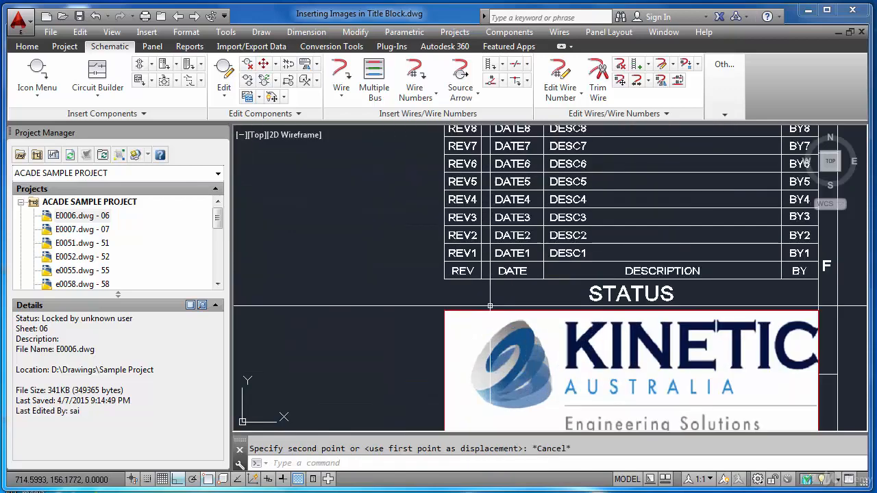
text(ex)
key(Return)
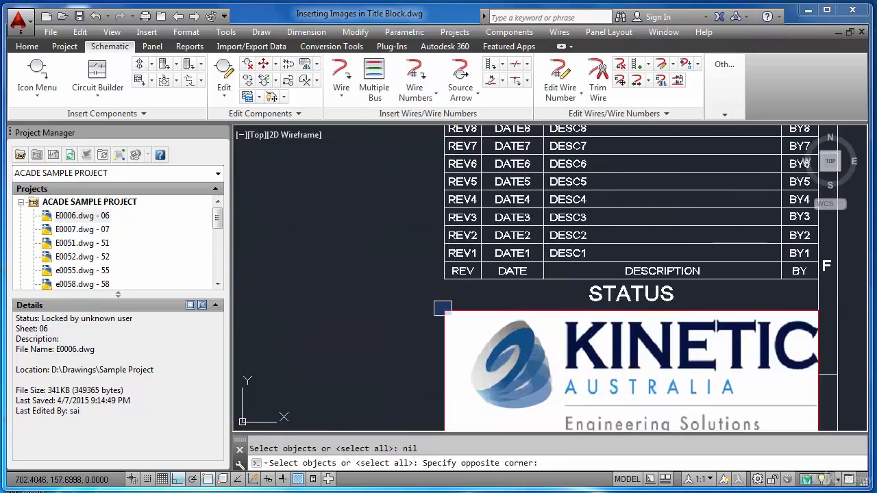
click(460, 293)
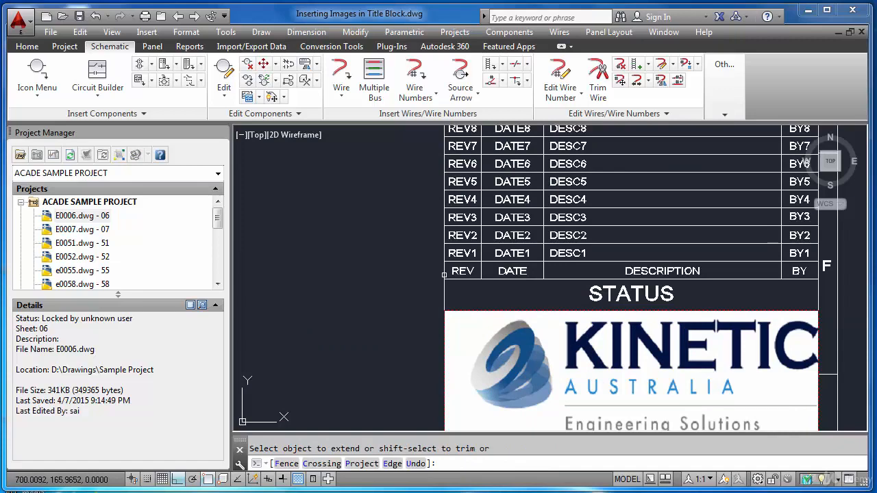
key(Escape)
- Zoom to the drawing extents and examine the sheet and the title block with the fitted logo
scroll(455, 231, down, 5)
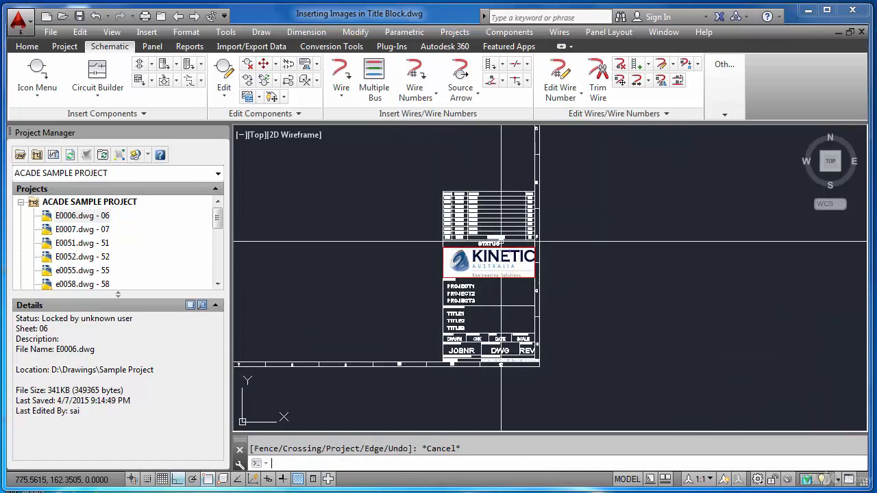
text(z)
key(Return)
text(e)
key(Return)
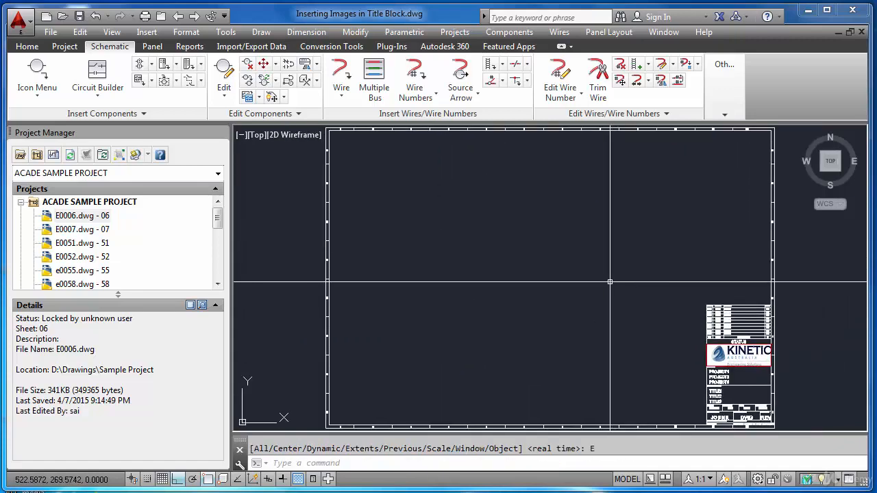
scroll(616, 298, down, 4)
scroll(674, 317, up, 6)
scroll(609, 349, up, 3)
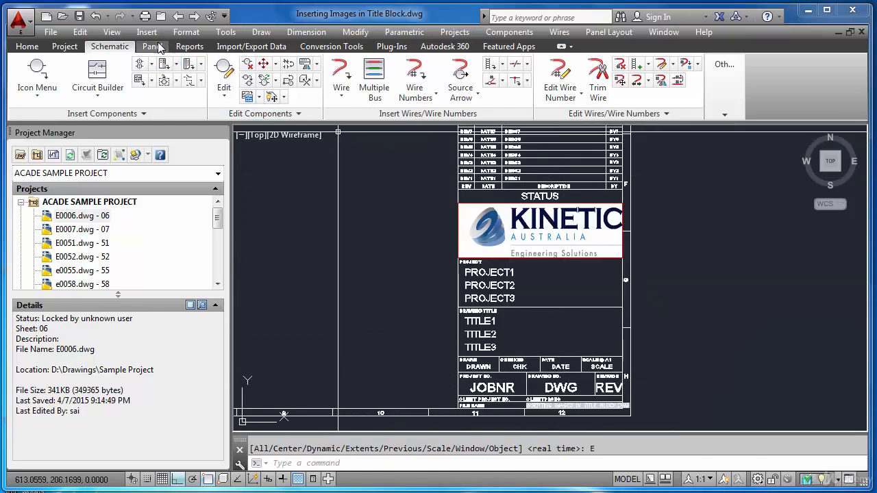
- Set up a block definition named TB with its base point specified on-screen, and choose to select its objects
click(261, 32)
mouse_move(322, 289)
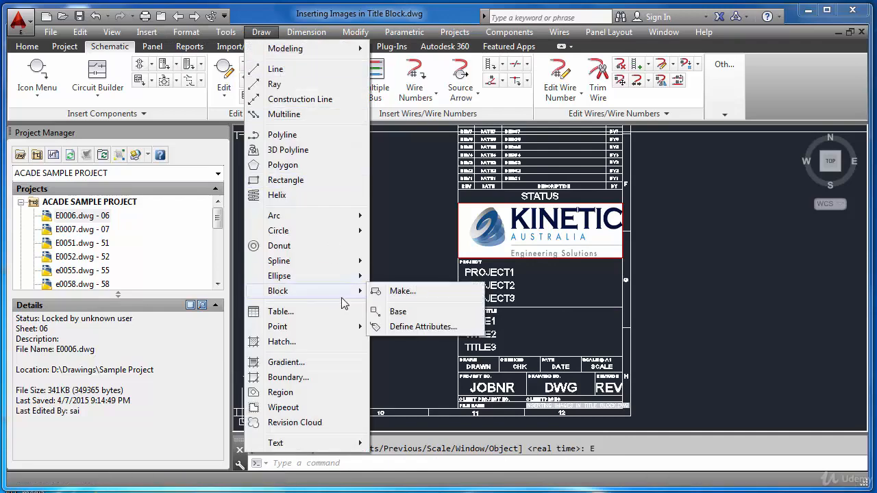
click(404, 293)
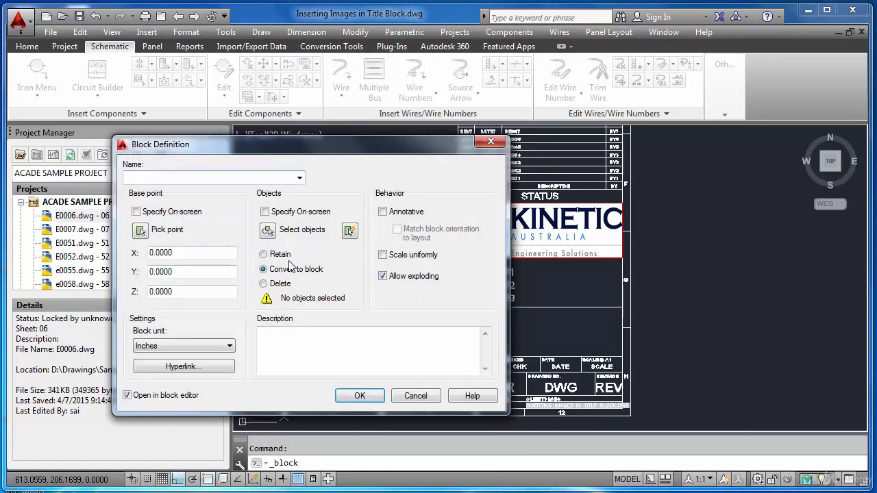
click(137, 212)
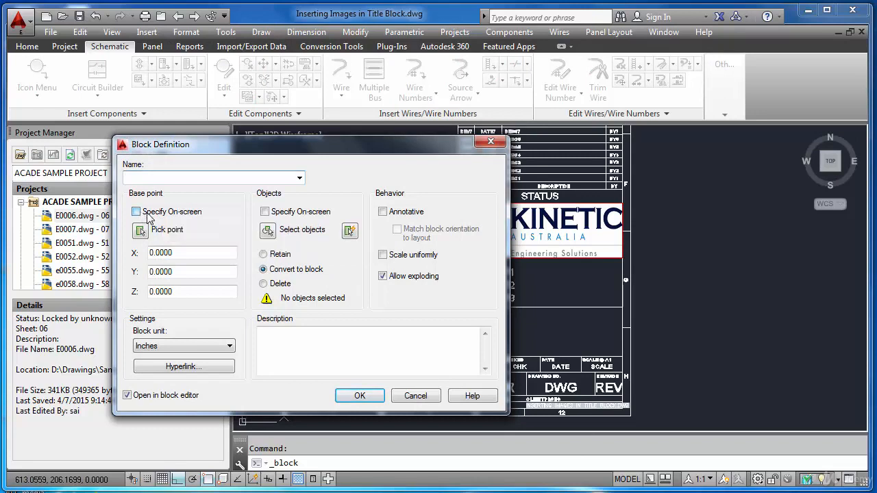
click(359, 396)
click(555, 276)
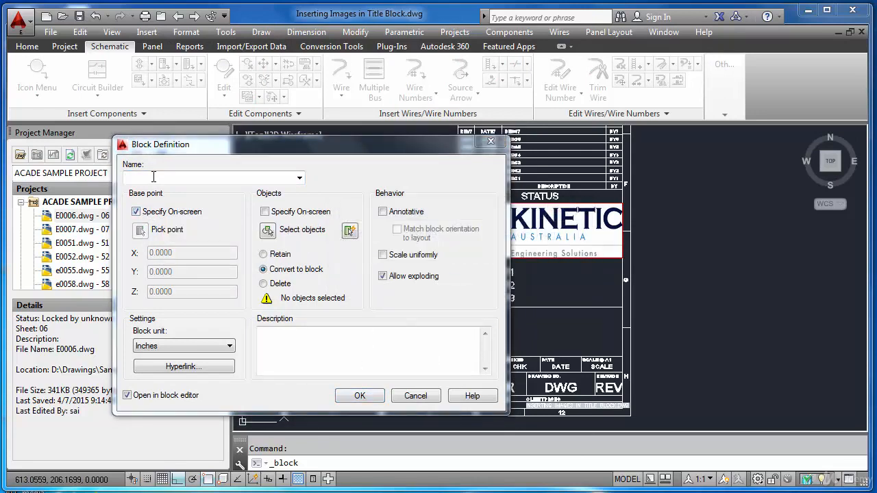
click(152, 176)
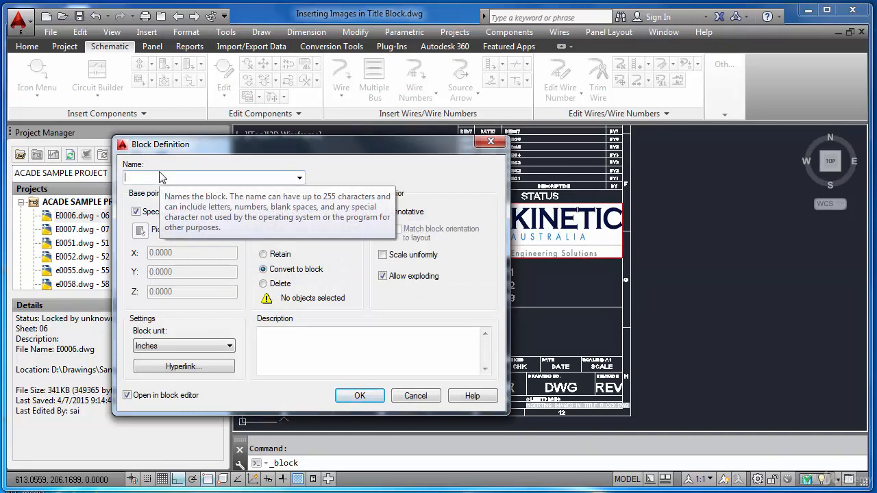
text(TB)
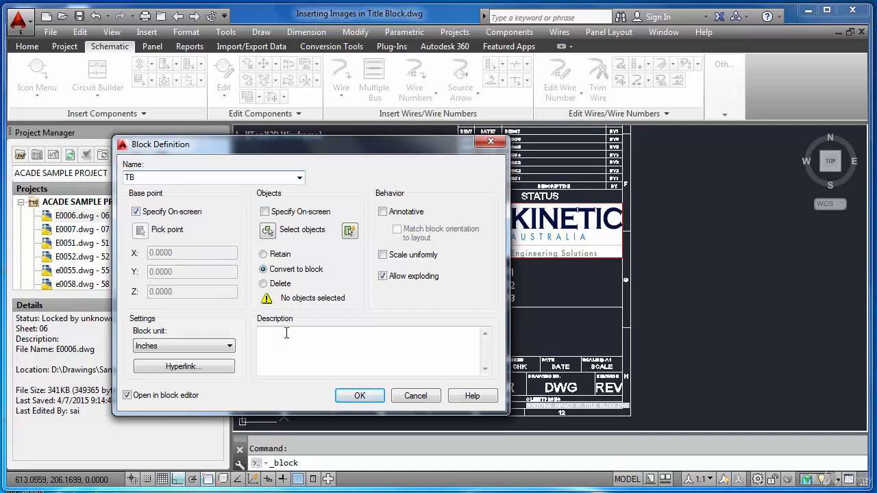
click(359, 396)
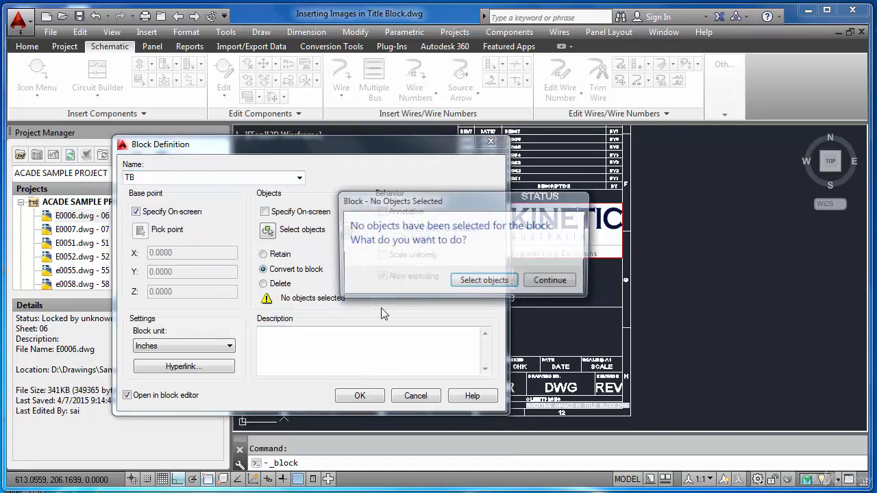
click(484, 281)
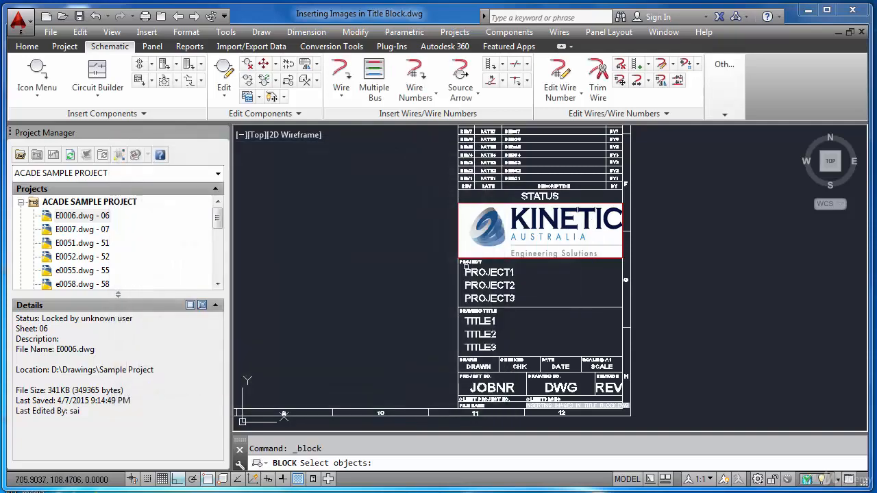
- Select the attributes PROJECT1 to PROJECT3 and TITLE1 to TITLE3, in that order, for the TB block
scroll(492, 274, up, 4)
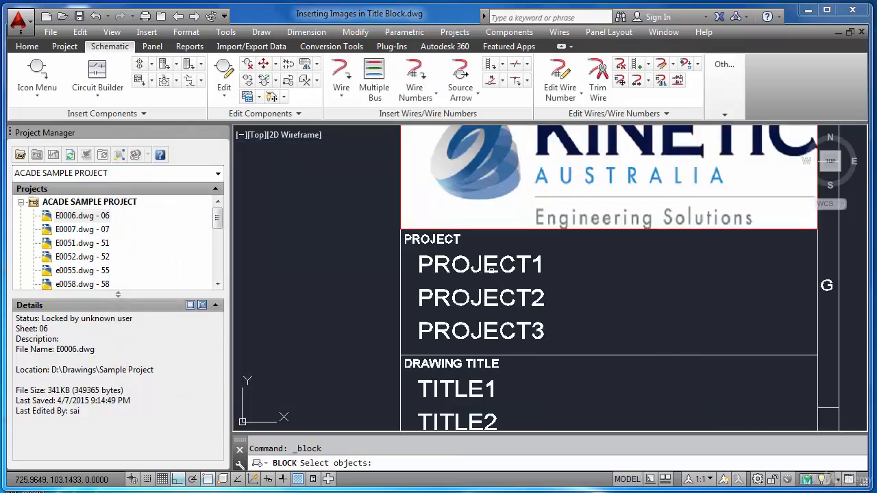
click(489, 268)
click(489, 296)
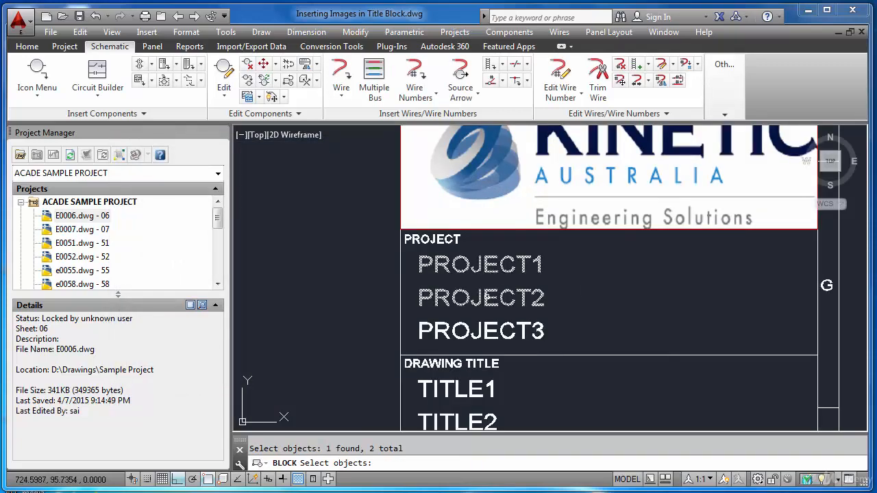
click(486, 326)
scroll(485, 323, down, 5)
scroll(482, 321, up, 3)
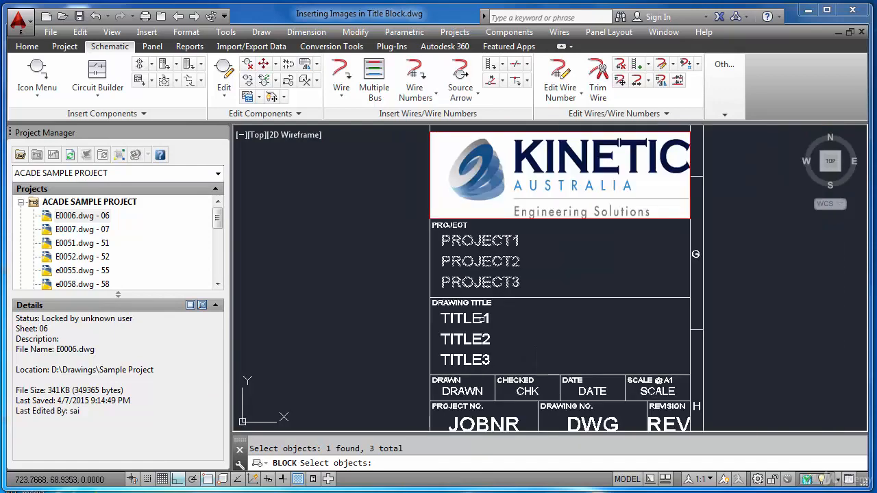
click(472, 320)
click(480, 338)
click(480, 359)
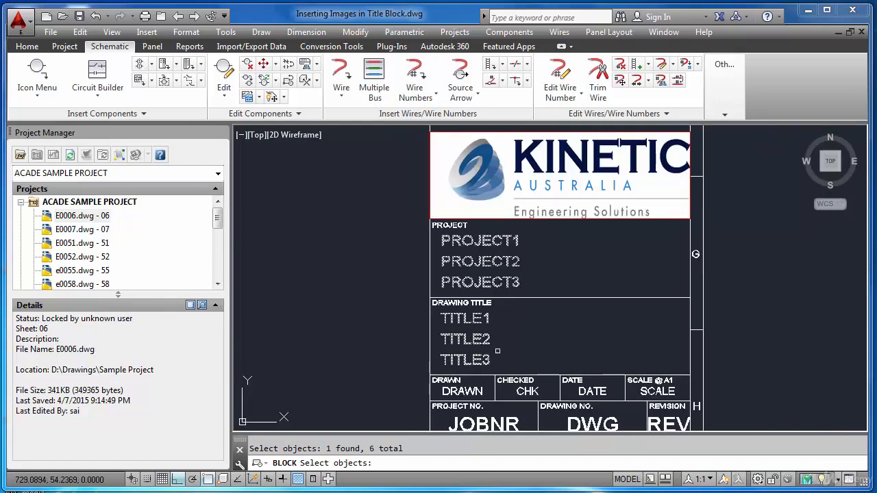
- Add the DRAWN, CHK, DATE and SCALE attributes to the block's object selection
scroll(522, 343, down, 2)
scroll(515, 398, up, 4)
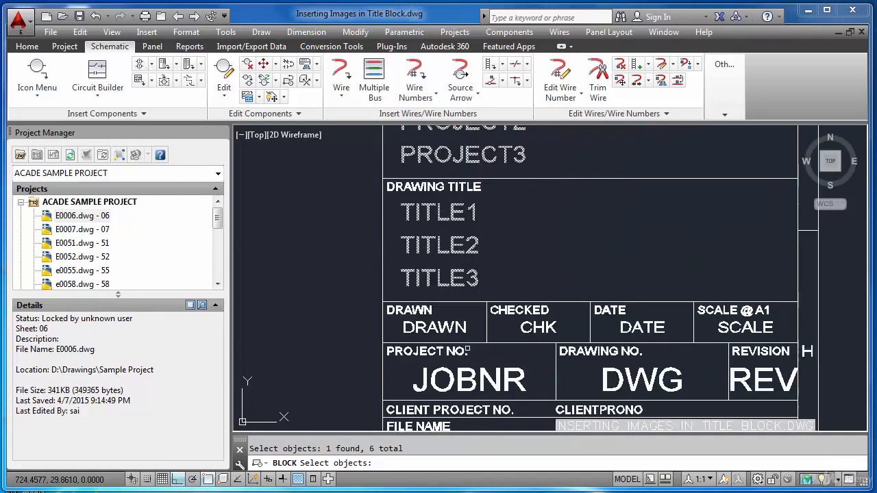
click(453, 329)
click(539, 330)
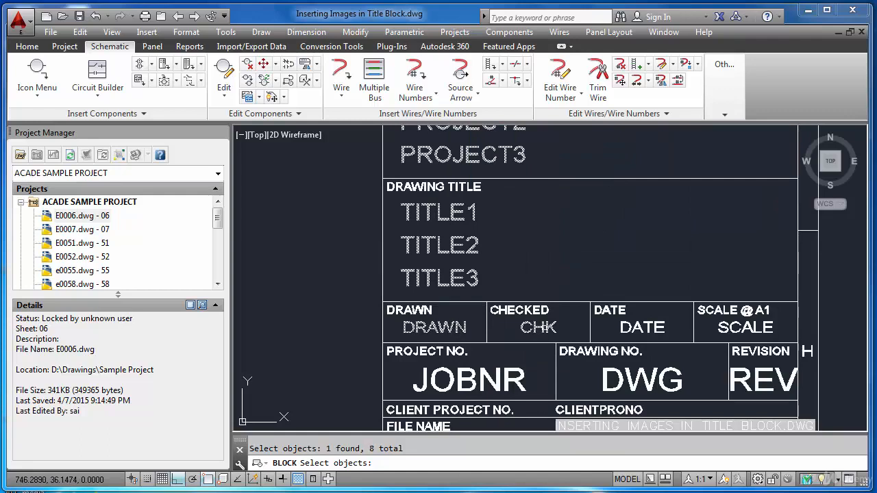
click(628, 327)
click(730, 329)
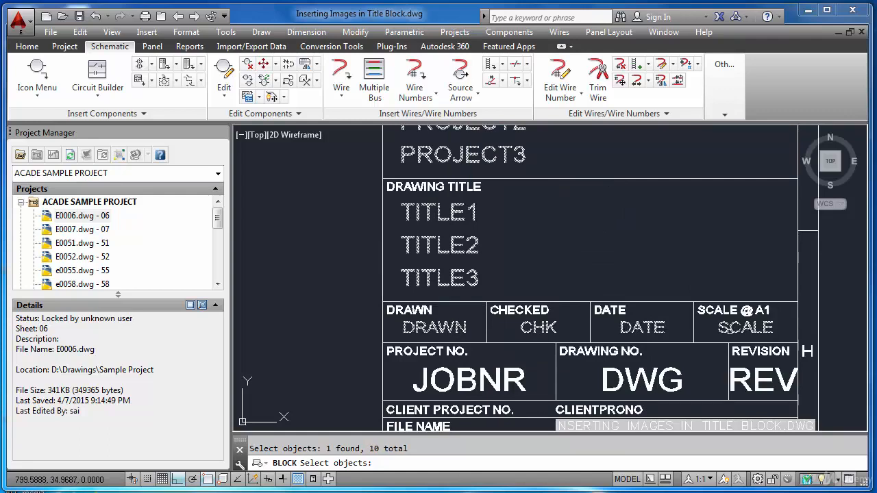
- Add the JOBNR, DWG, REV and CLIENTPRONO attributes to the block's object selection
click(480, 380)
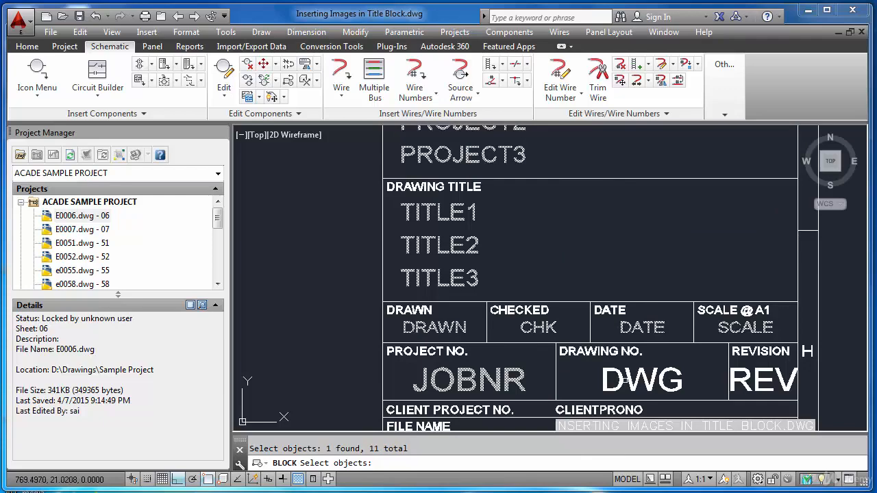
click(625, 380)
click(743, 380)
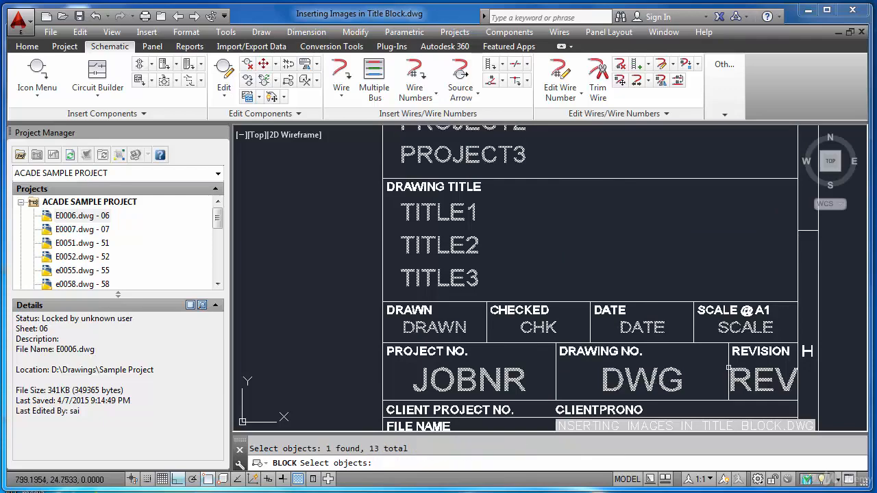
scroll(727, 384, down, 3)
scroll(657, 380, up, 6)
click(640, 378)
scroll(654, 381, down, 4)
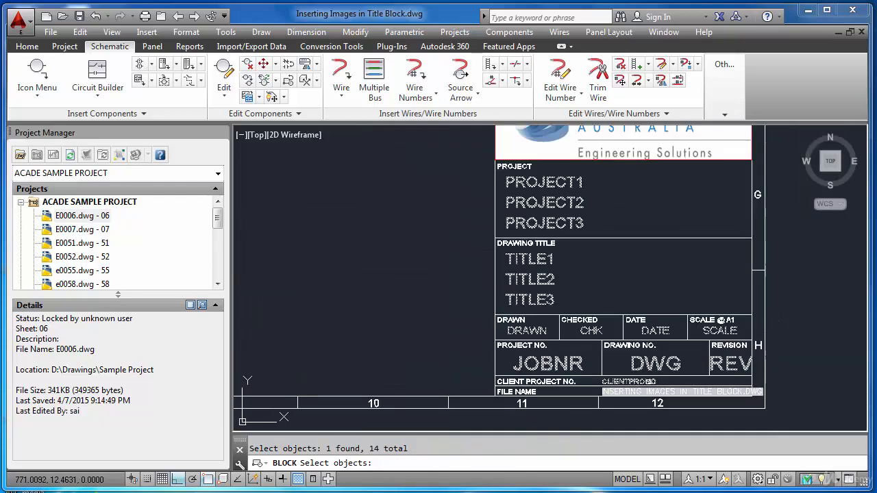
- Add the first two revision rows to the block selection in order: REV1, DATE1, DESC1, BY1, REV2, DATE2, DESC2 and BY2
scroll(648, 264, down, 3)
scroll(637, 253, up, 5)
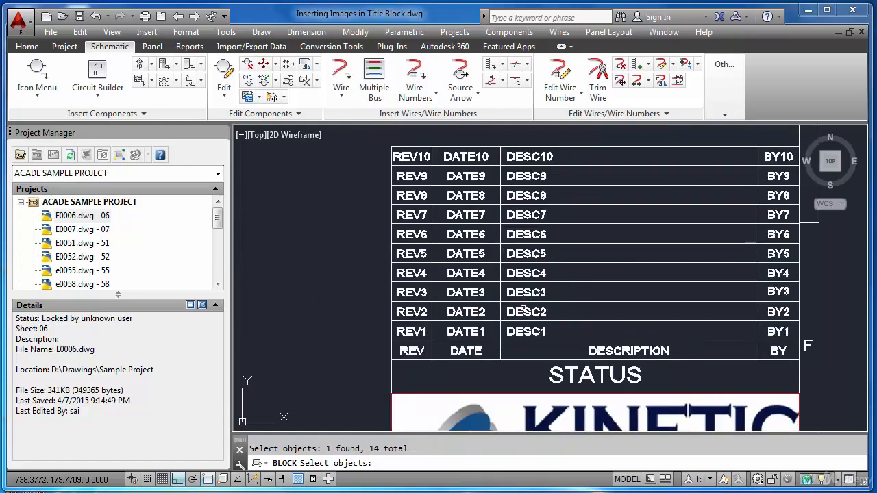
click(415, 331)
click(455, 332)
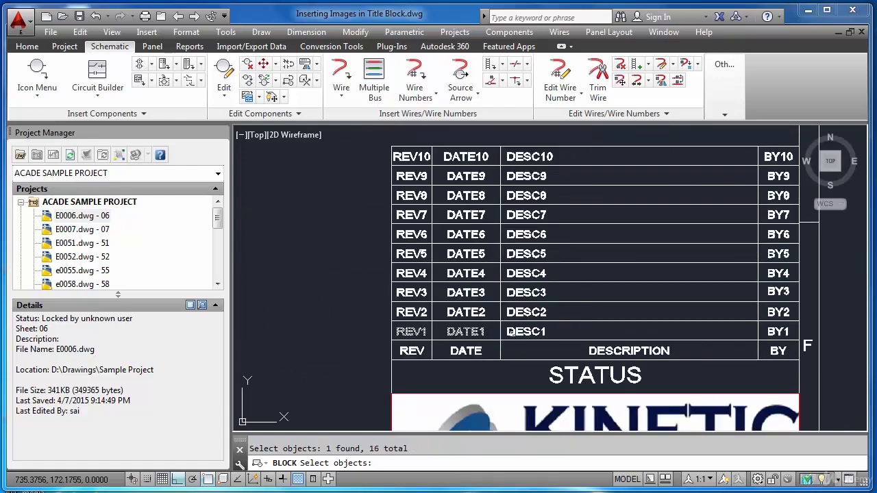
click(524, 333)
click(757, 332)
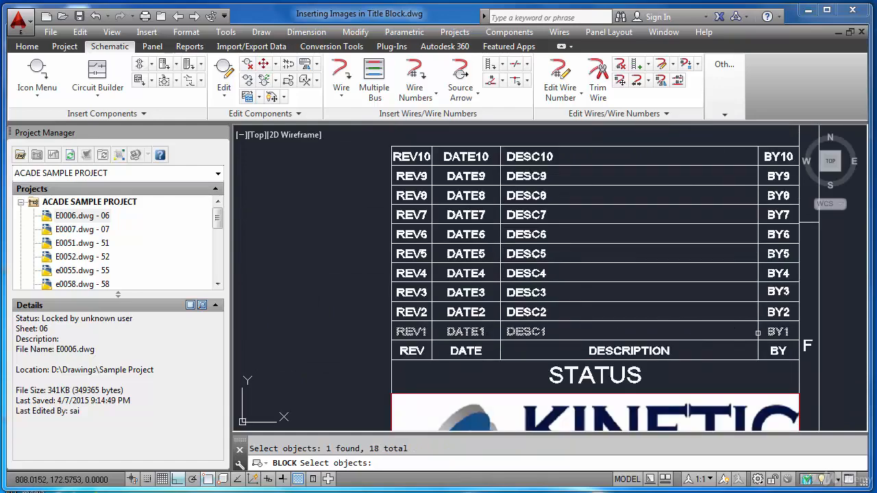
click(412, 312)
click(466, 313)
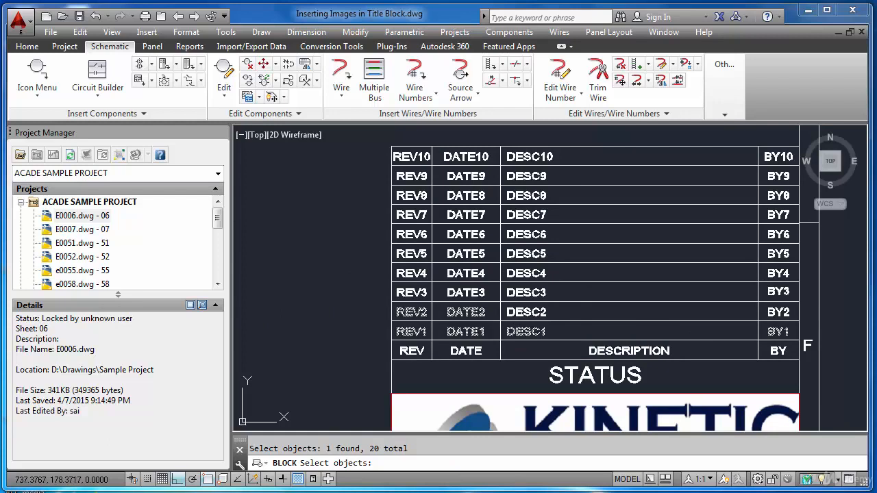
click(526, 312)
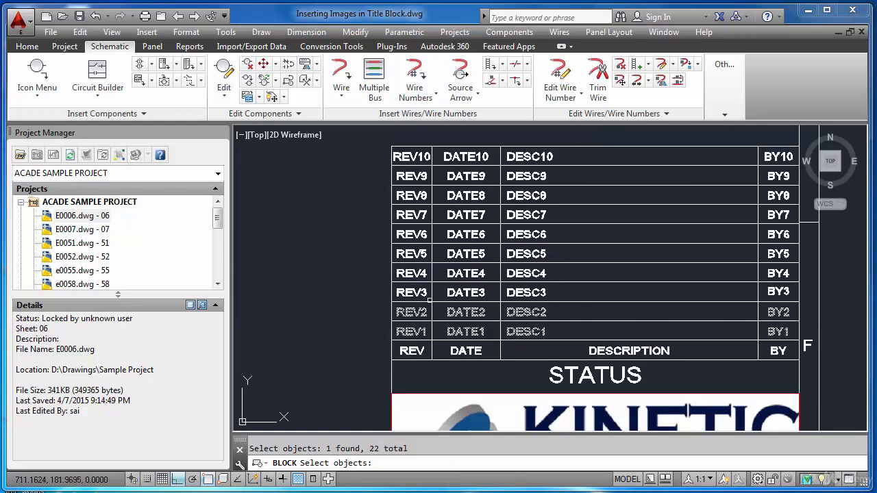
- Add revision rows 3 and 4 to the block selection in order: REV3, DATE3, DESC3, BY3, REV4, DATE4, DESC4 and BY4
click(419, 291)
click(466, 292)
click(525, 292)
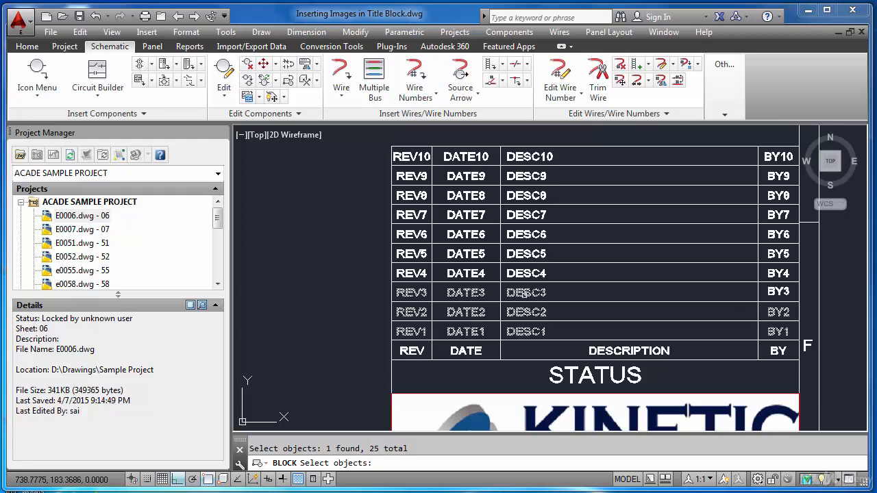
click(419, 273)
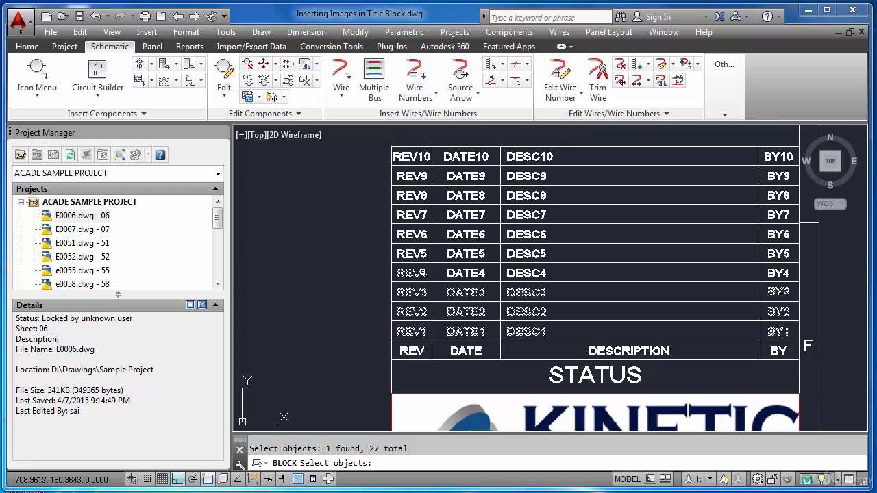
click(465, 273)
click(544, 273)
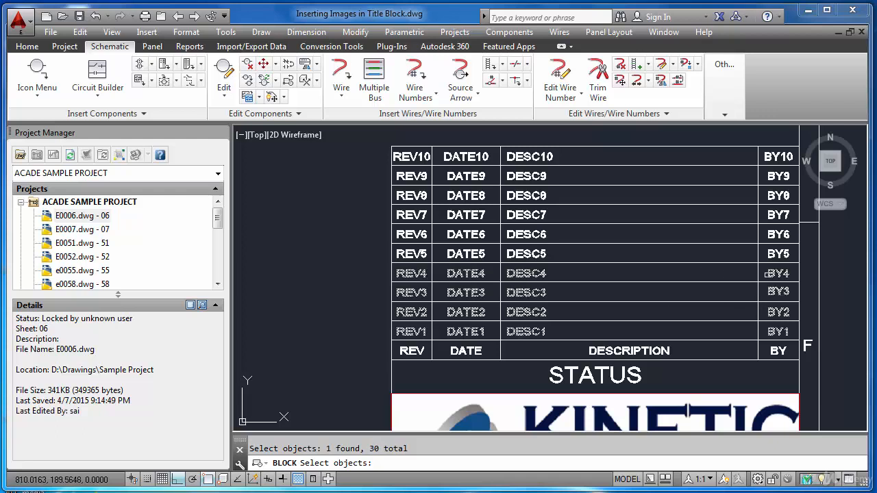
- Add revision rows 5 and 6 to the block selection in REV, DATE, DESC, BY order
click(422, 254)
click(465, 254)
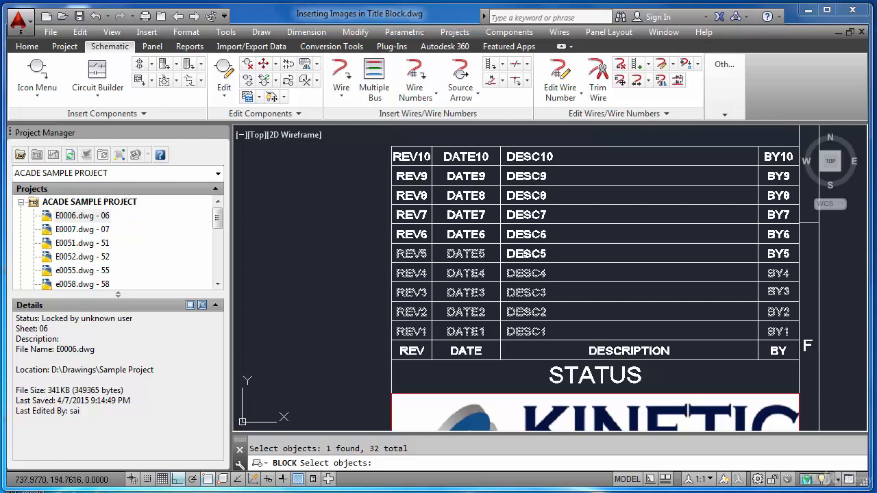
click(527, 255)
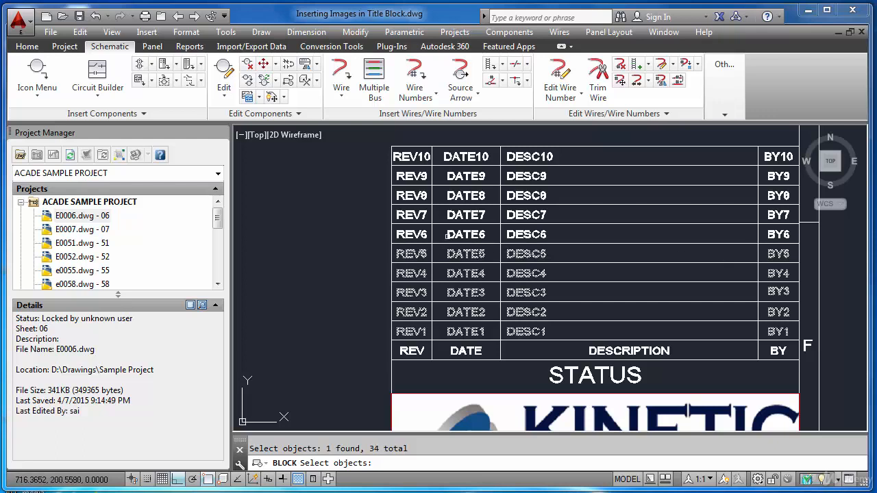
click(415, 234)
click(467, 234)
click(529, 235)
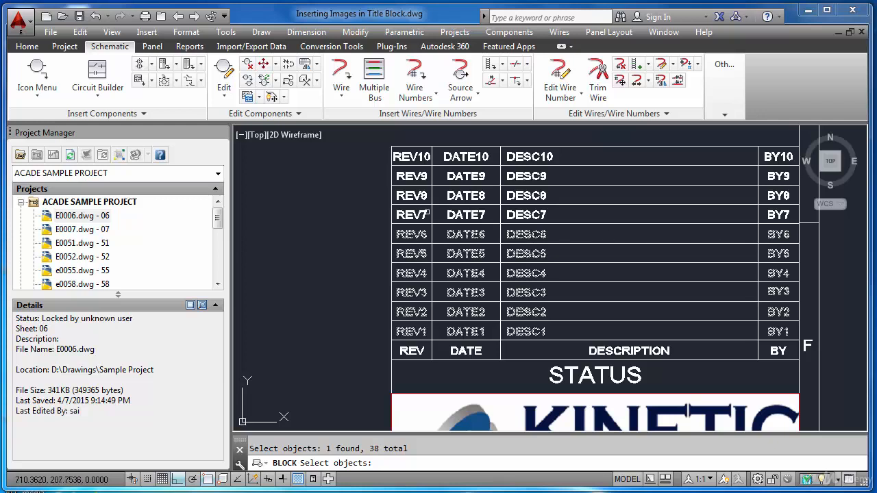
- Add the REV, DATE, DESC and BY attributes of revision rows 7 and 8 to the block selection
click(425, 214)
click(465, 214)
click(527, 215)
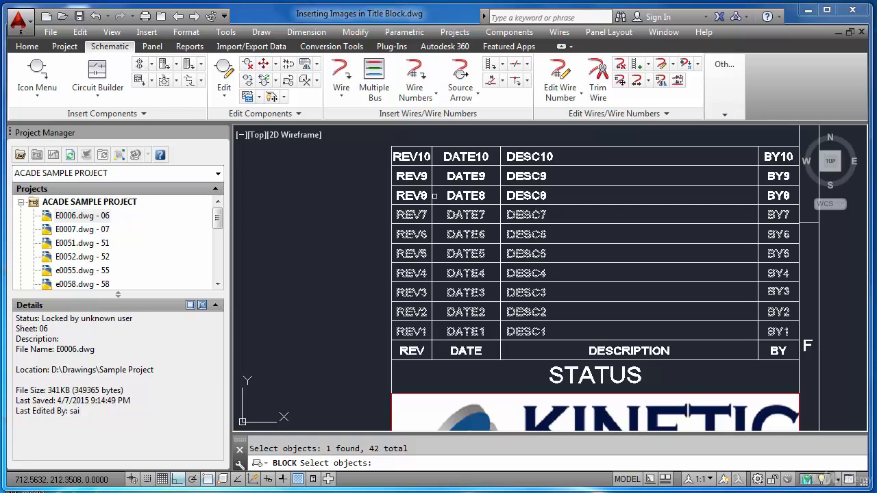
click(467, 196)
click(541, 195)
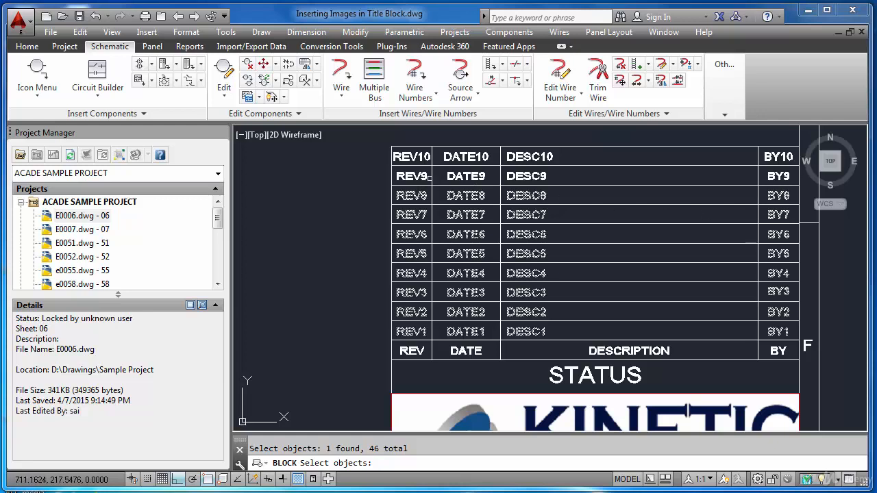
- Add the last two revision rows to the block selection in order, from REV9, DATE9, DESC9 and BY9 through BY10
click(429, 177)
click(451, 178)
click(508, 177)
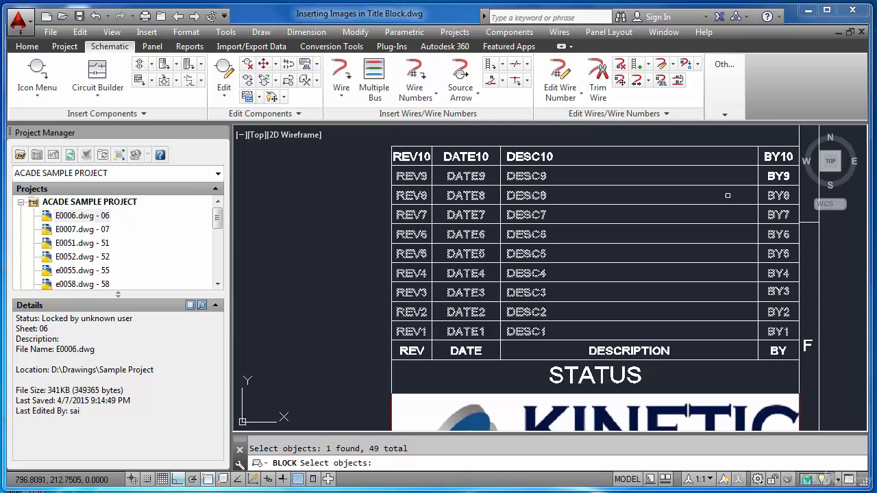
click(779, 178)
click(757, 179)
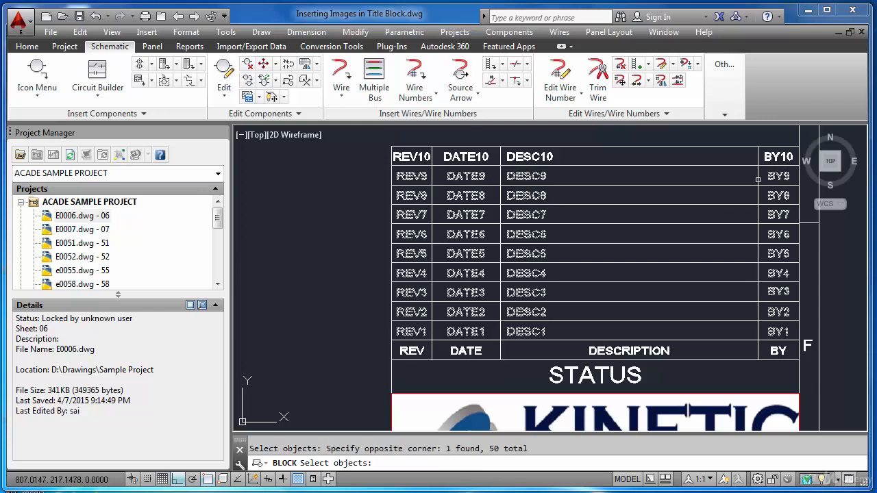
click(423, 158)
click(452, 157)
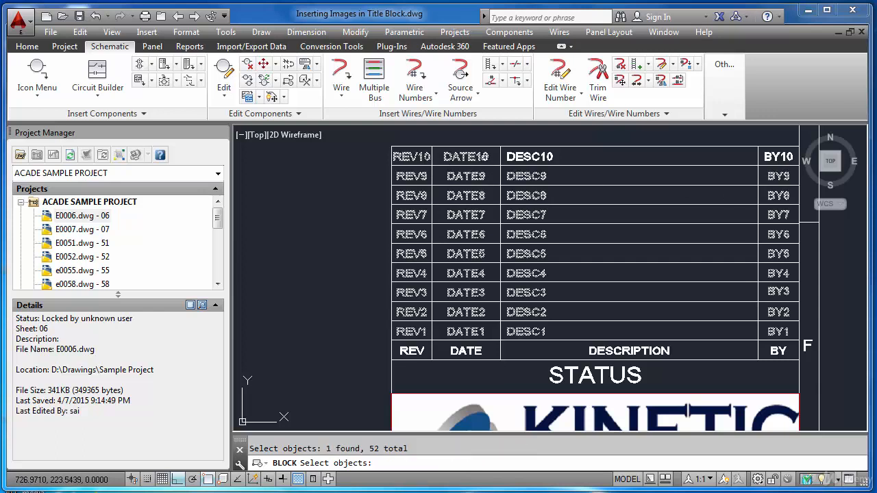
click(510, 157)
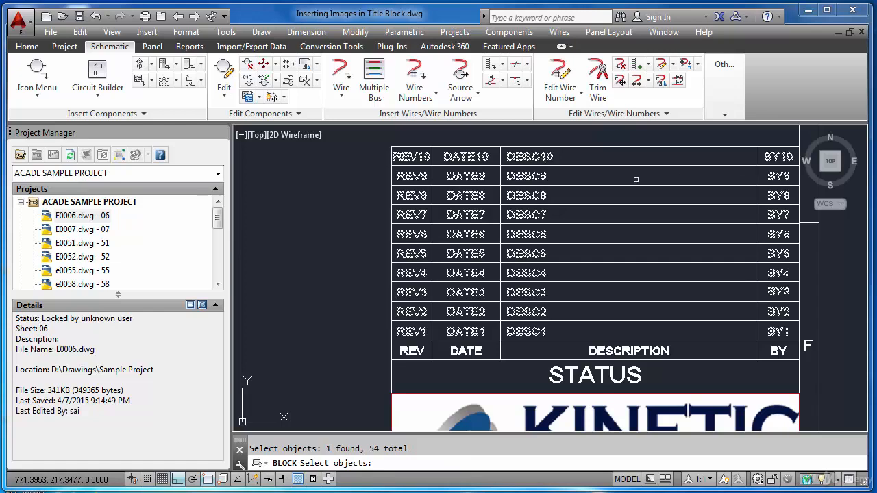
scroll(633, 182, down, 10)
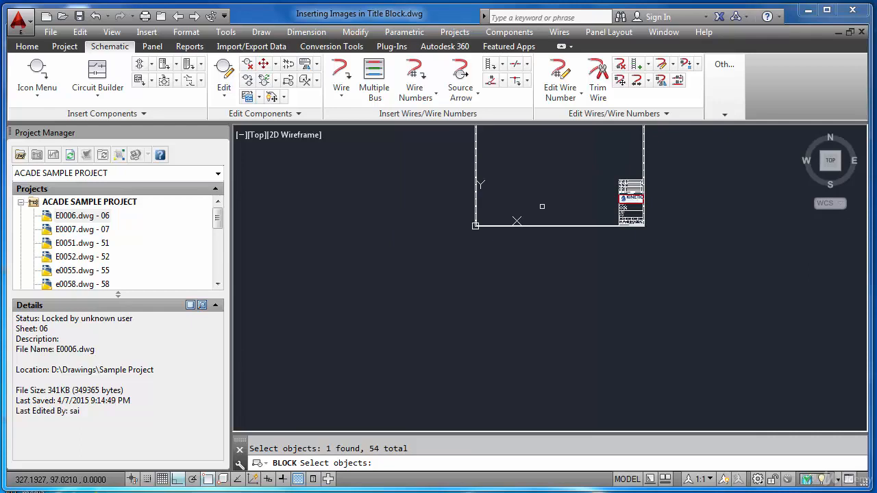
scroll(565, 154, up, 7)
scroll(562, 168, down, 7)
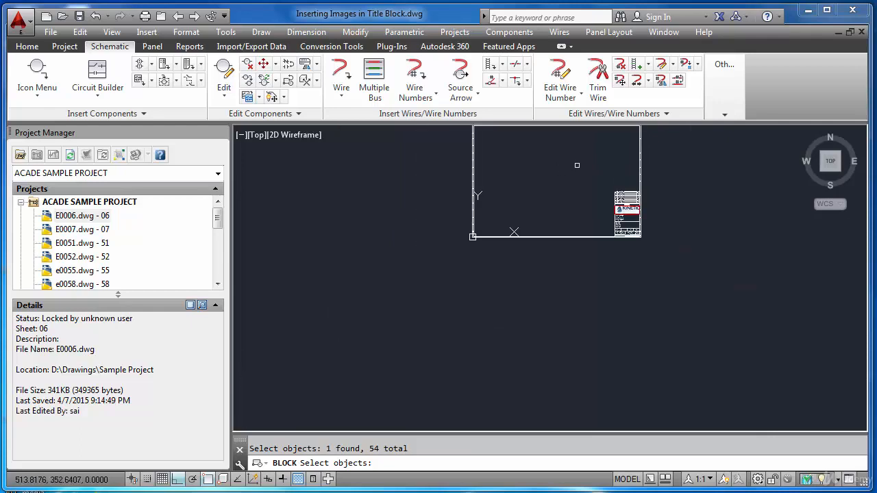
scroll(558, 252, up, 1)
scroll(599, 234, down, 2)
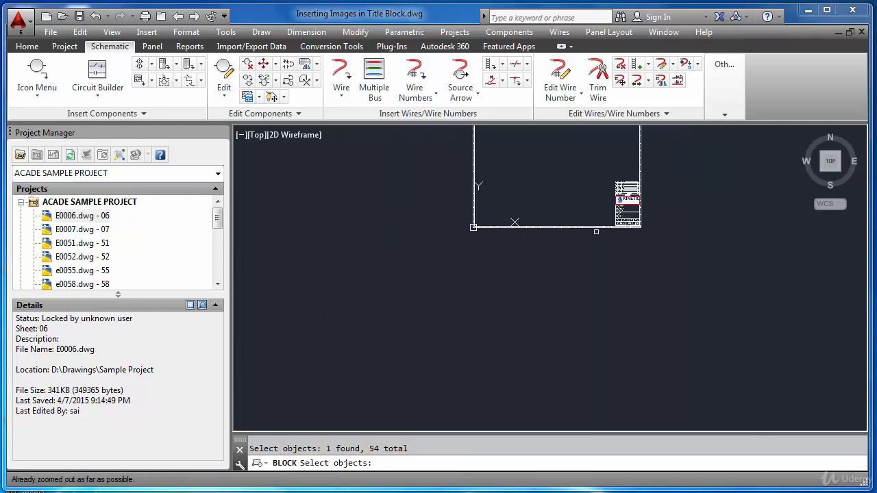
click(686, 264)
click(450, 148)
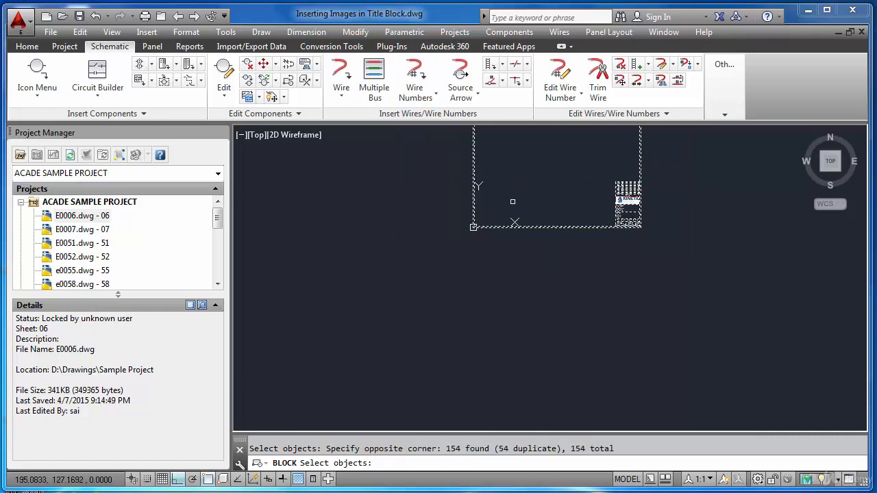
scroll(550, 201, down, 1)
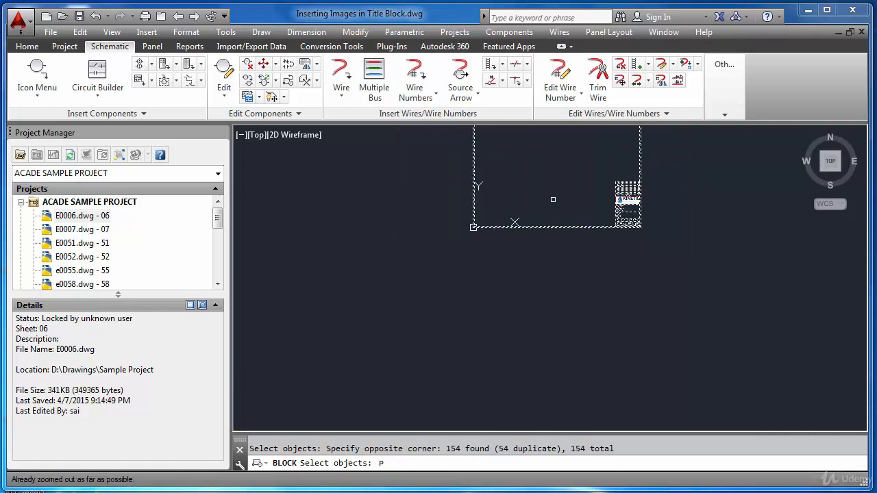
scroll(548, 290, down, 1)
scroll(551, 280, up, 4)
scroll(552, 268, down, 5)
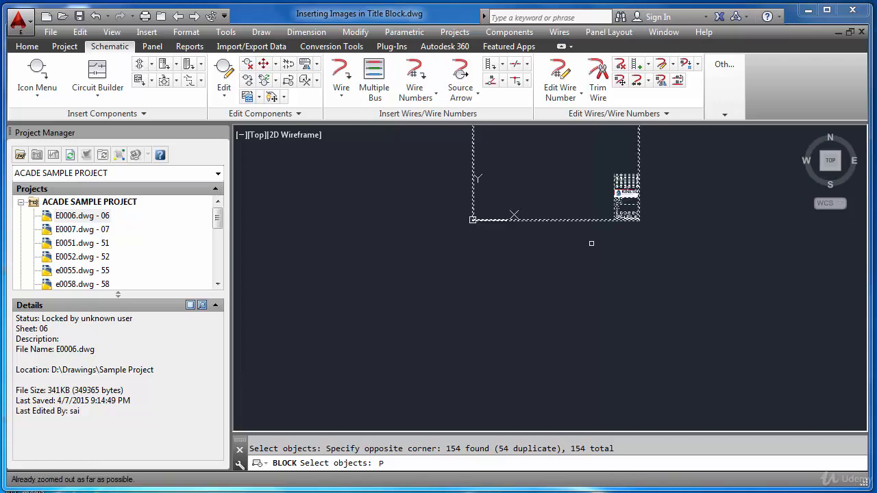
- Add the entire drawing frame and title block to the block selection with one enclosing selection window, and finish selecting
scroll(595, 239, down, 1)
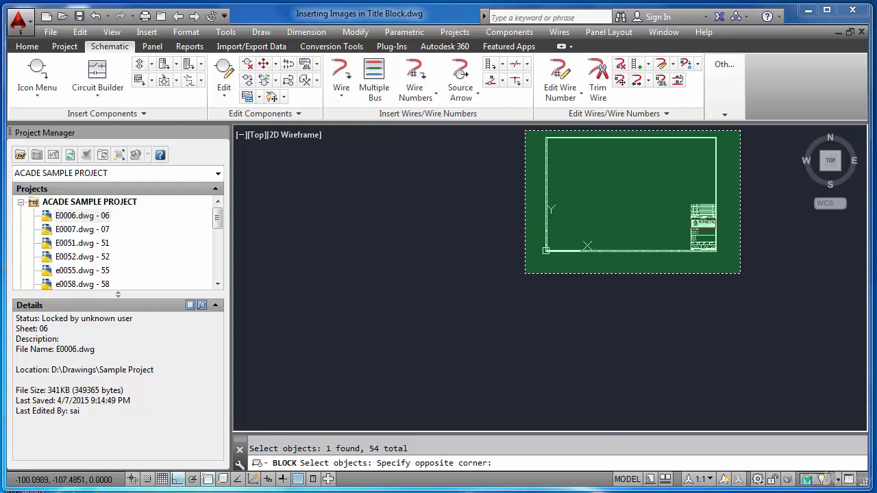
click(523, 276)
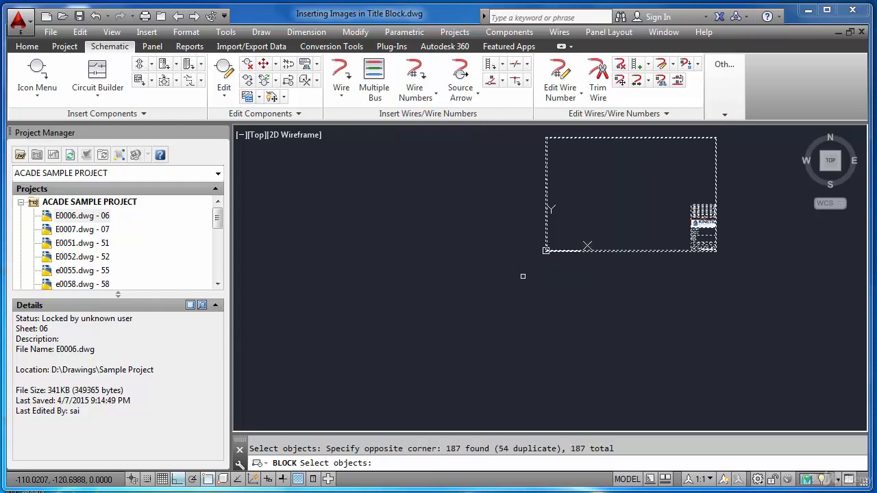
key(Return)
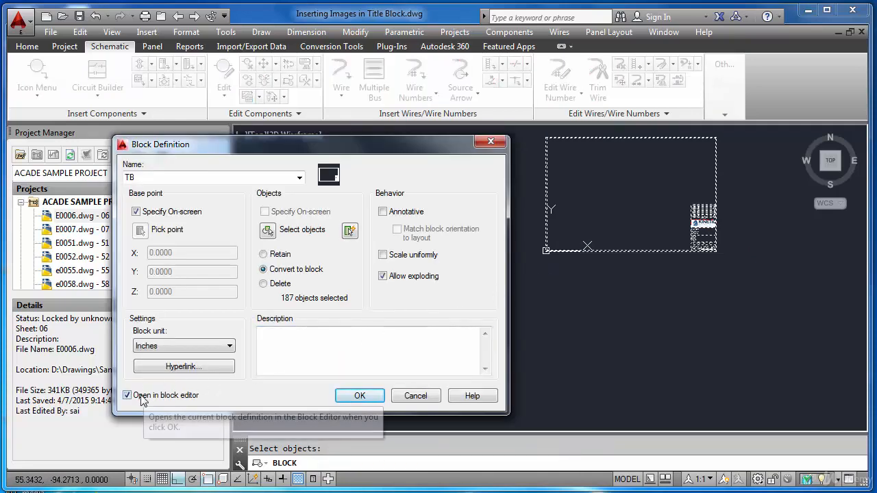
- Create the TB block with its base point at the frame's lower-left corner, and leave the Block Editor
click(359, 396)
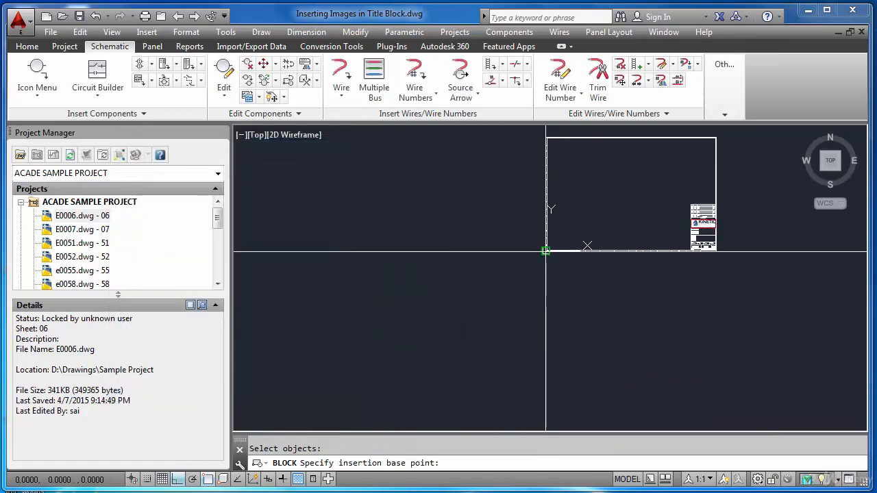
click(546, 250)
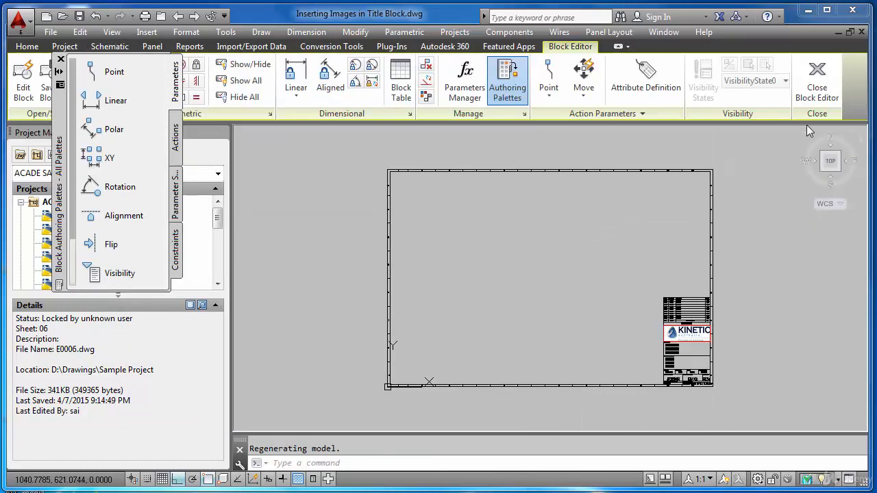
click(816, 75)
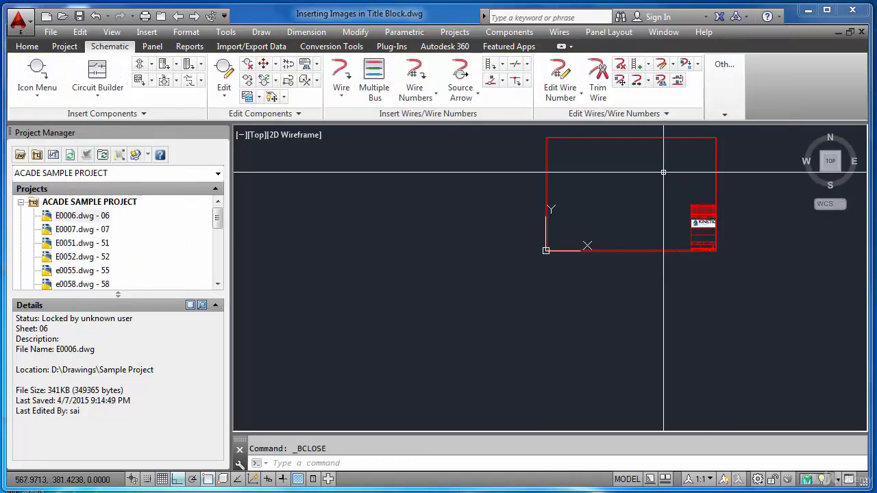
- Make layer 0 the current layer
text(z)
key(Return)
text(E)
key(Return)
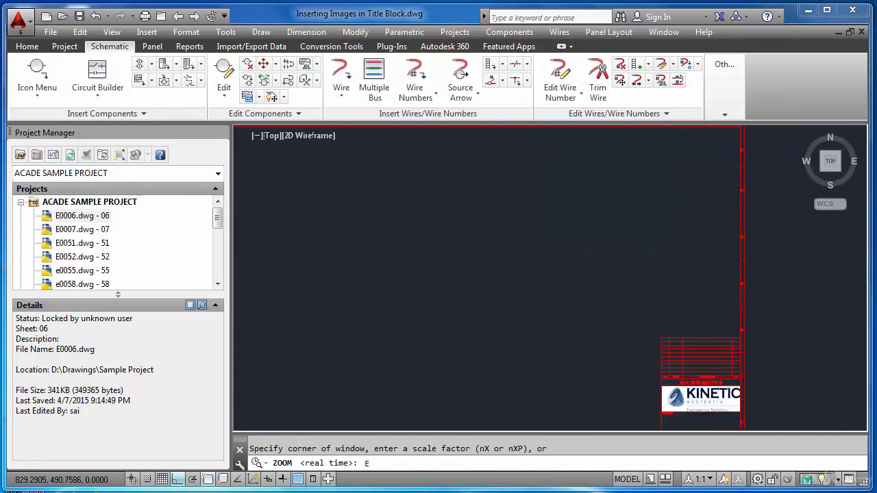
click(27, 46)
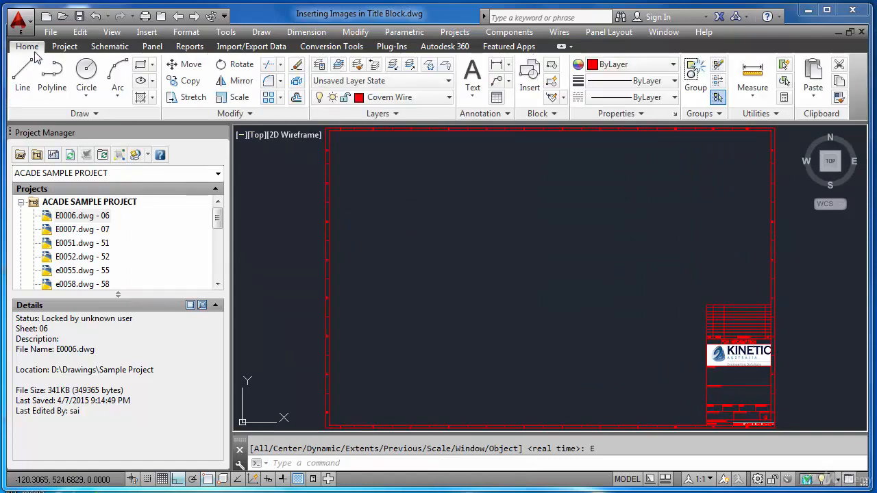
click(424, 101)
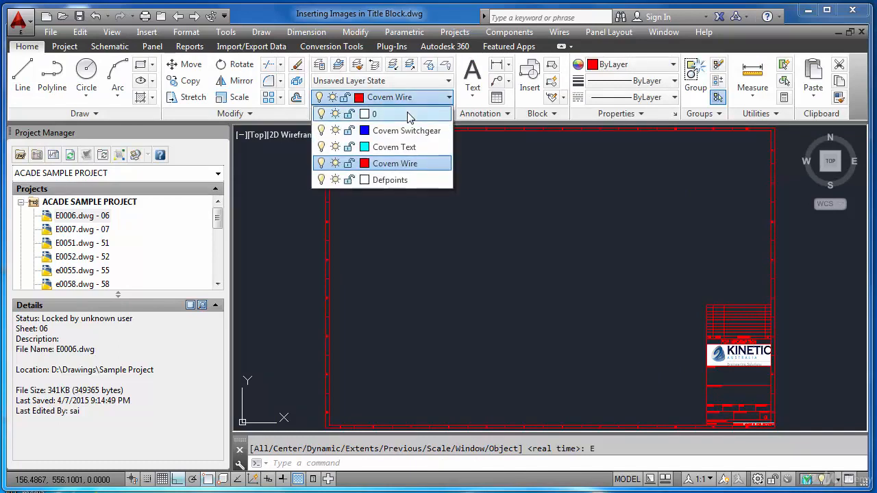
click(404, 111)
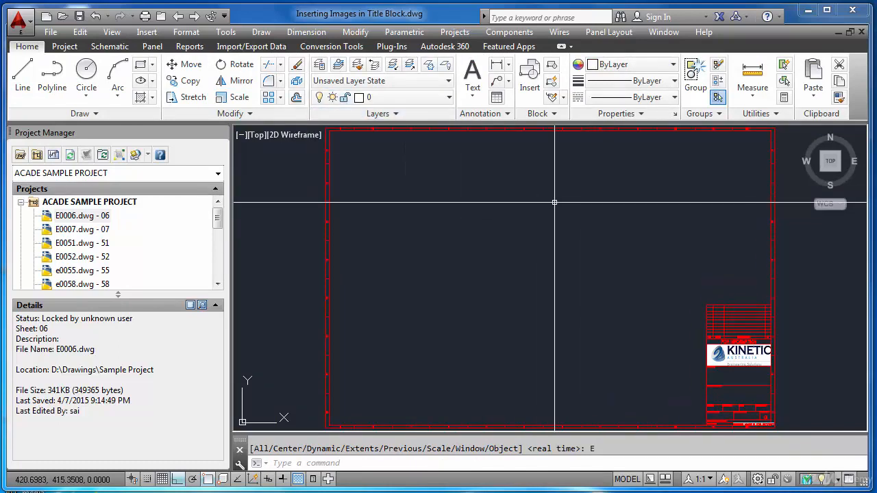
- Examine the converted title block, its logo, status text and layer properties, and its place in the full drawing frame
scroll(589, 228, down, 2)
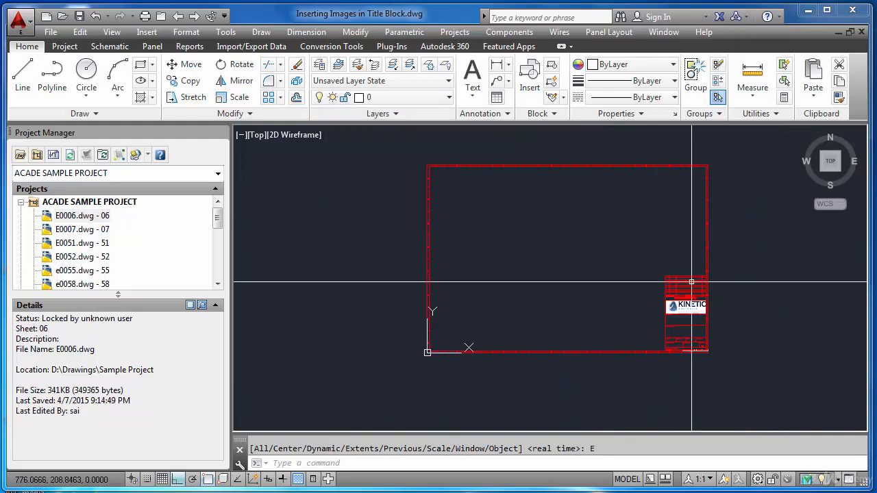
scroll(719, 308, up, 5)
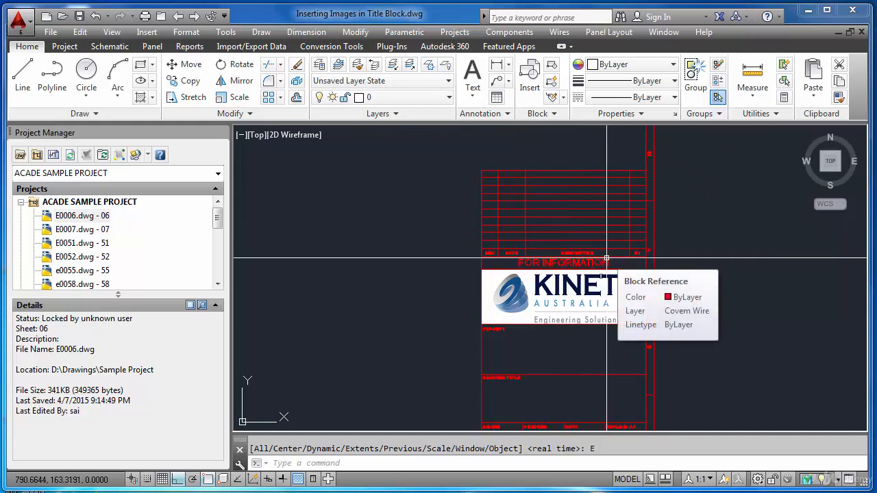
key(Escape)
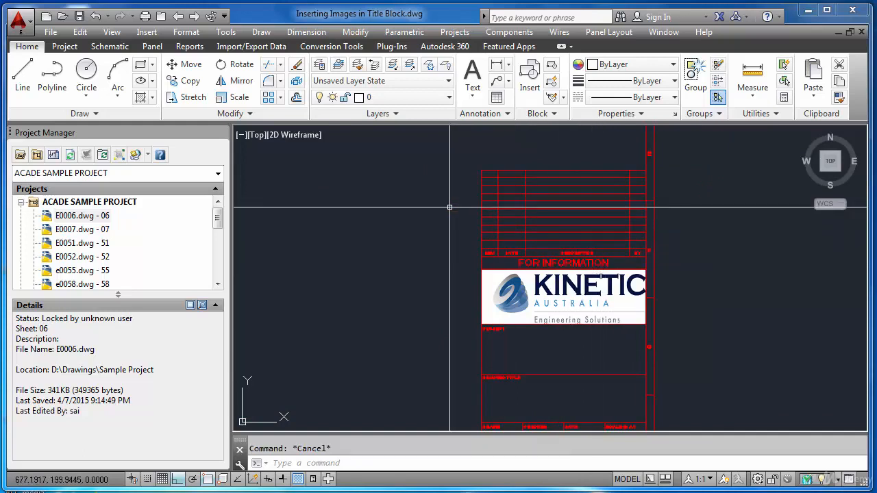
text(z)
key(Return)
text(e)
key(Return)
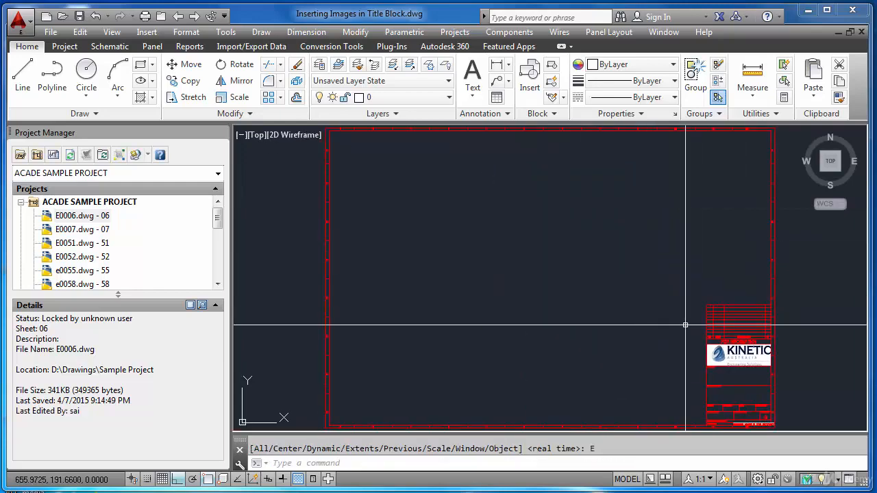
scroll(821, 372, up, 4)
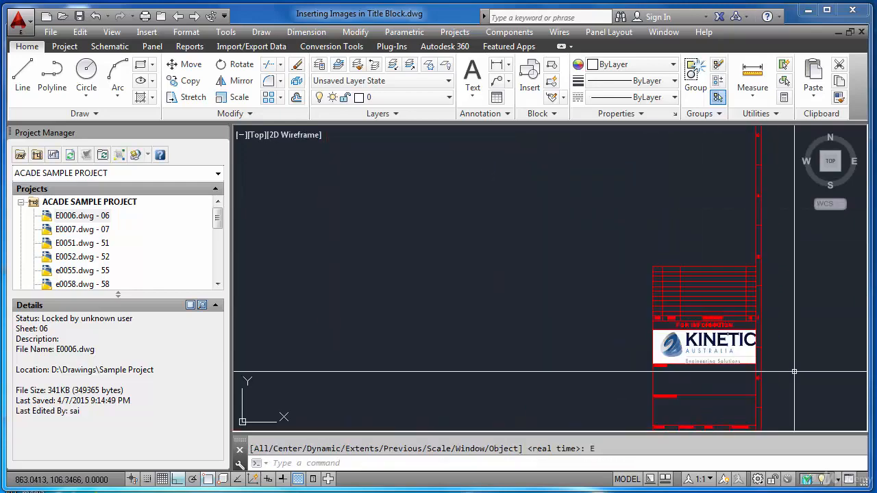
scroll(801, 353, down, 4)
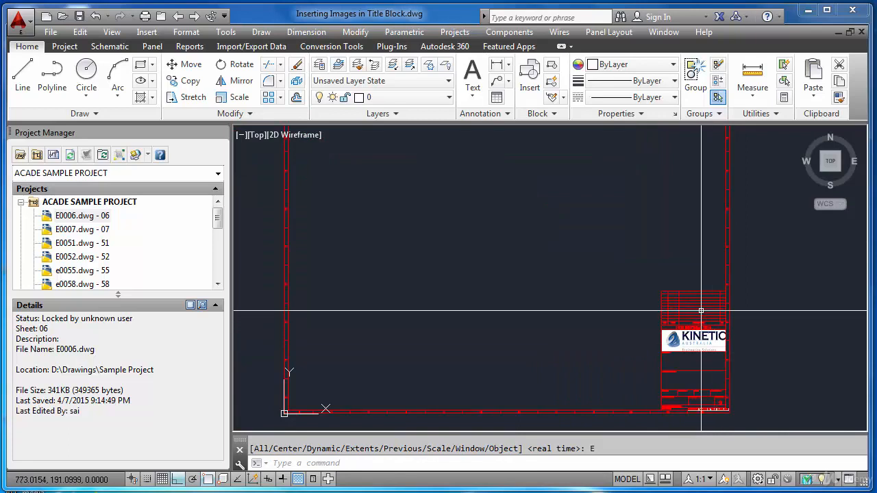
- Open the TB title block definition for editing in the Block Editor
key(Escape)
key(ctrl+a)
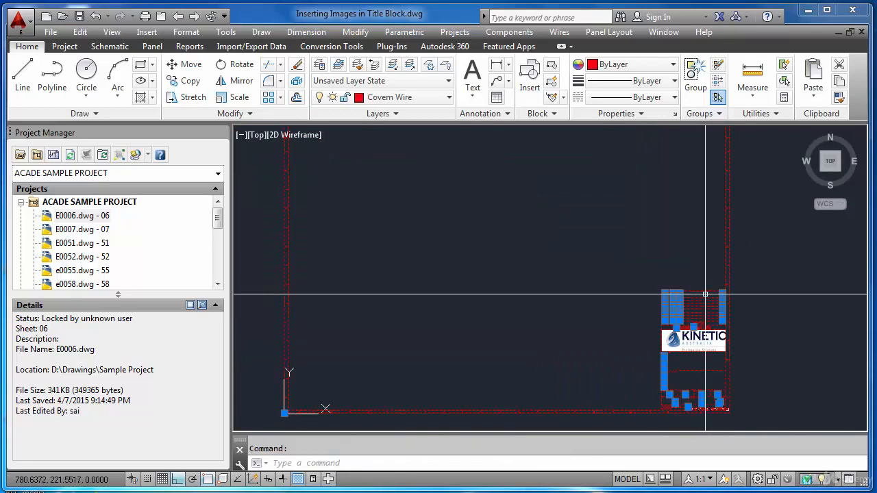
text(BEDIT)
key(Return)
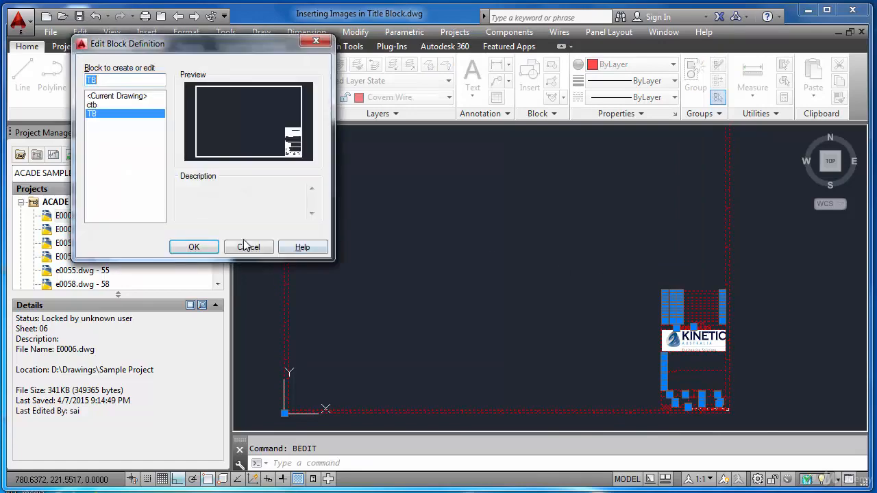
click(195, 247)
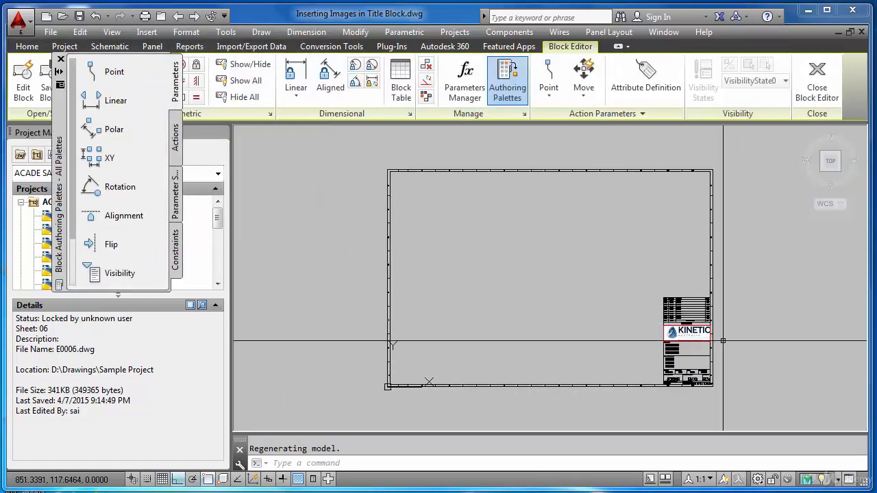
- Erase the Kinetic logo image from the title block
scroll(705, 341, down, 2)
scroll(706, 341, up, 10)
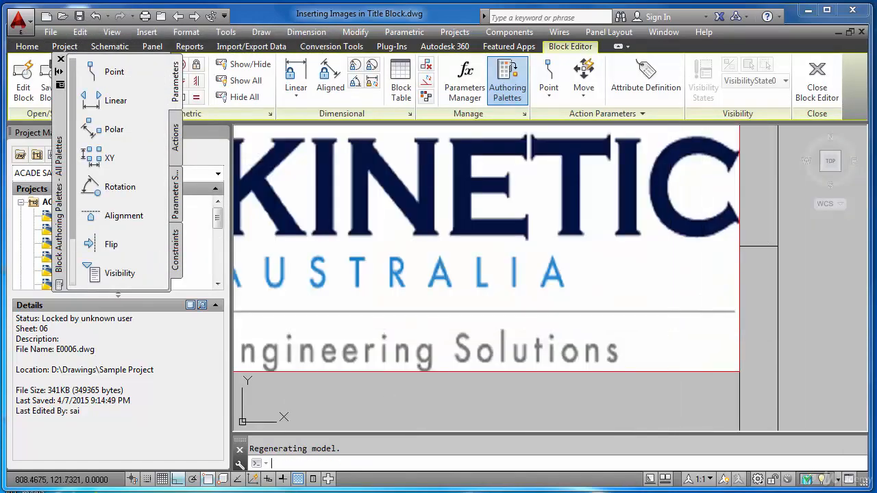
click(631, 293)
key(Return)
- Erase the short vertical line fragment on the title block's left edge, just below the revision table
scroll(545, 266, down, 3)
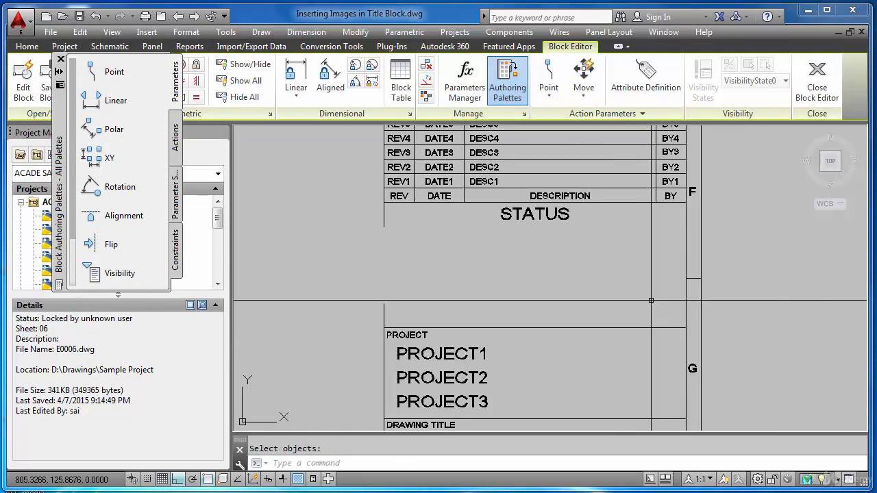
scroll(545, 267, down, 2)
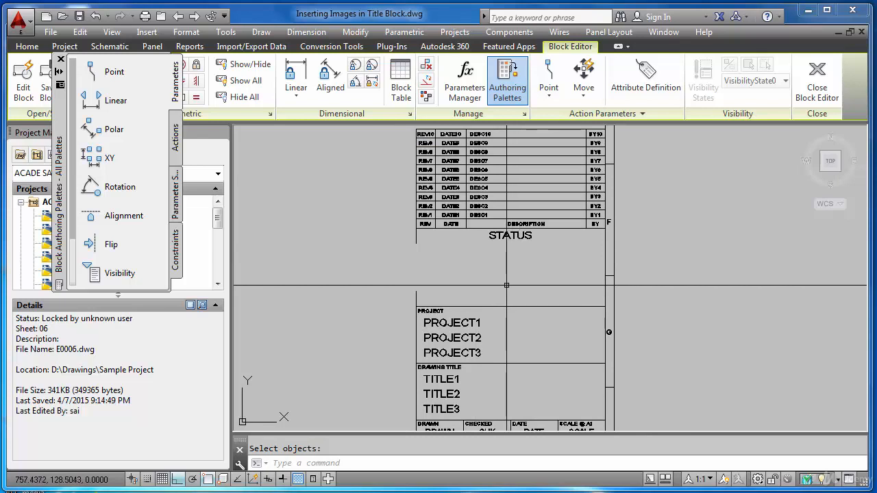
click(431, 240)
click(391, 244)
key(Return)
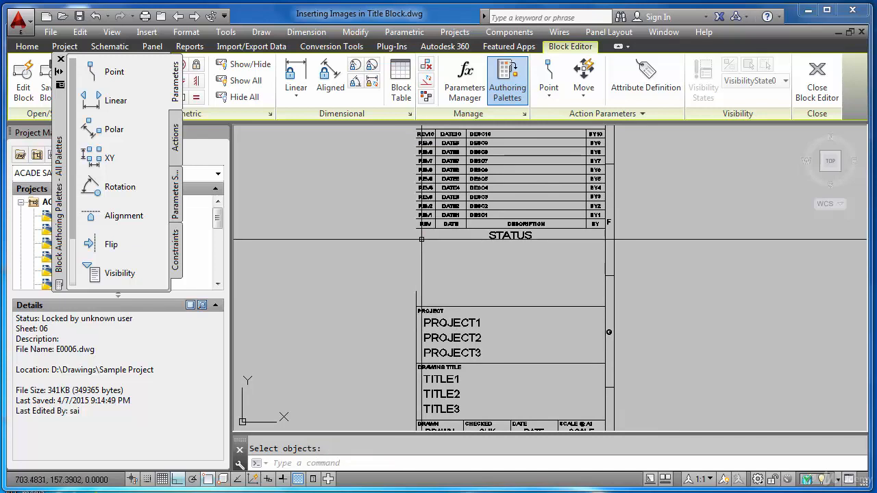
- Extend the title block's left border line upward from the project box to the lower rows of the revision table
scroll(420, 231, down, 4)
scroll(419, 192, up, 4)
text(ex)
key(Return)
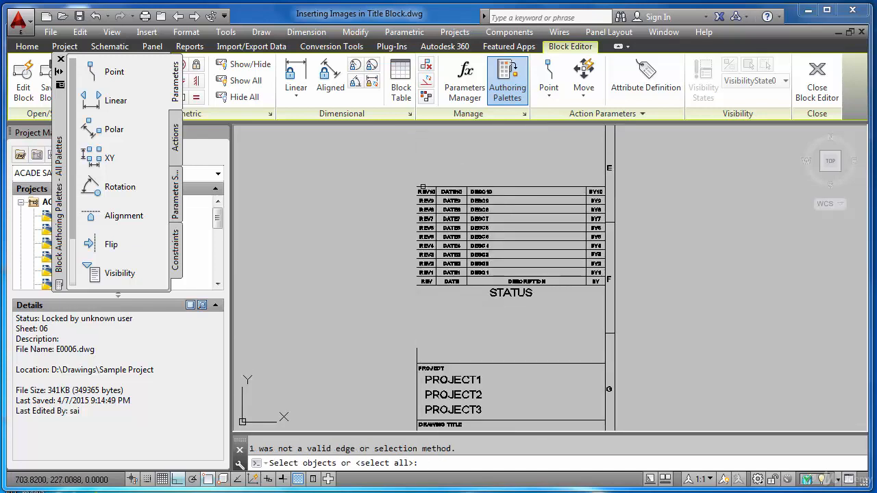
key(Return)
key(Escape)
key(Return)
key(Return)
click(414, 348)
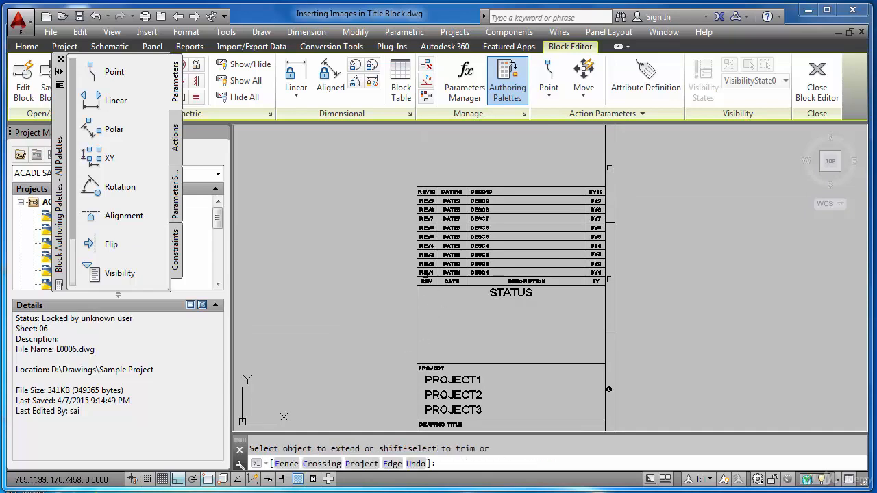
click(433, 294)
click(400, 300)
key(Escape)
key(Escape)
- Fillet the left border line with the revision table's top line so they meet in a corner
text(f)
key(Return)
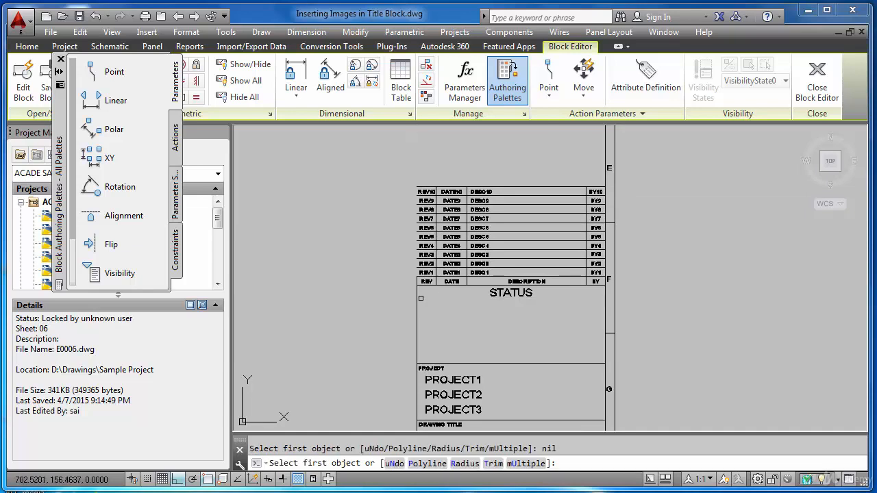
click(417, 297)
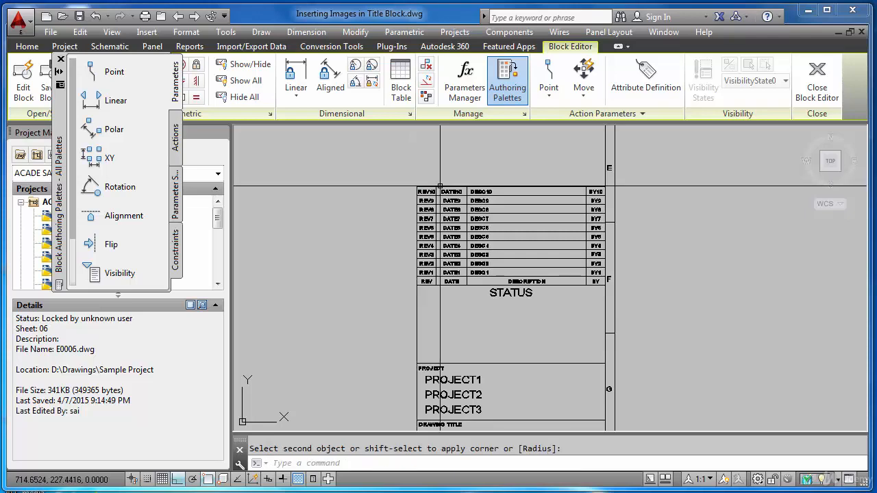
key(Escape)
- Move the revision table and STATUS attribute straight down by 40 to close the gap above the project box
click(395, 178)
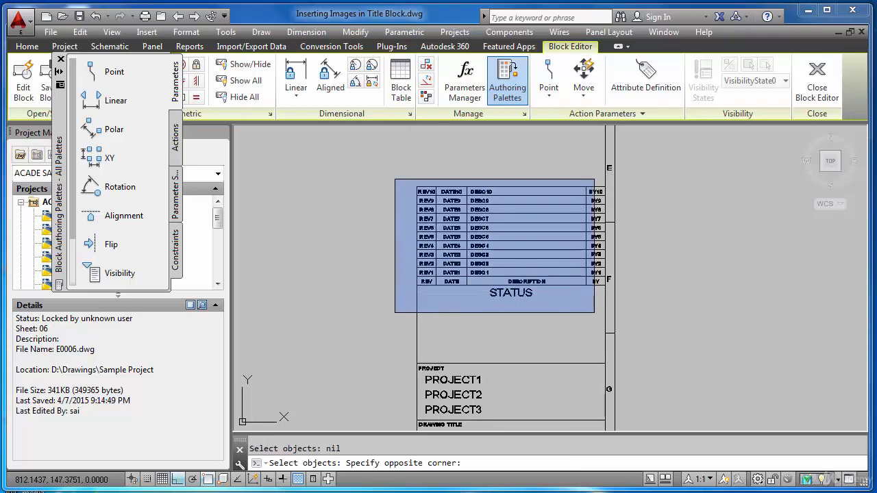
click(606, 313)
key(Return)
click(674, 283)
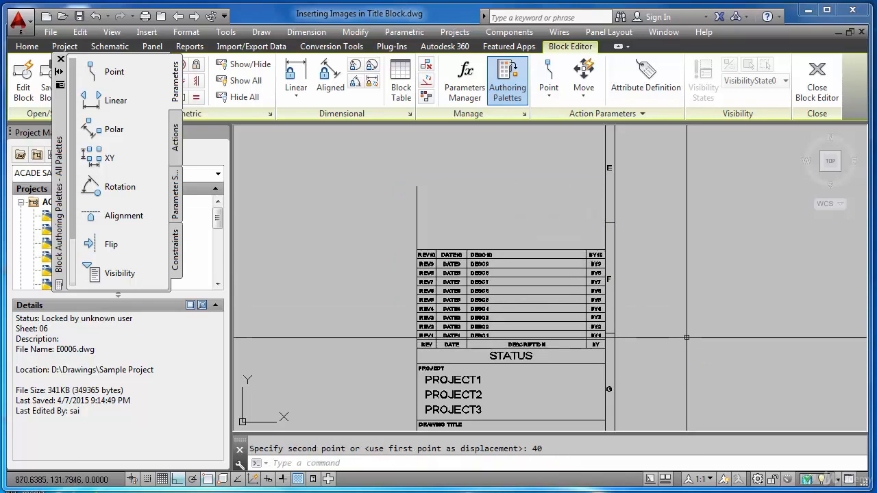
- Trim the part of the left border line that projects above the revision table, using the table's top line as cutting edge
text(TR)
key(Return)
click(461, 241)
click(460, 249)
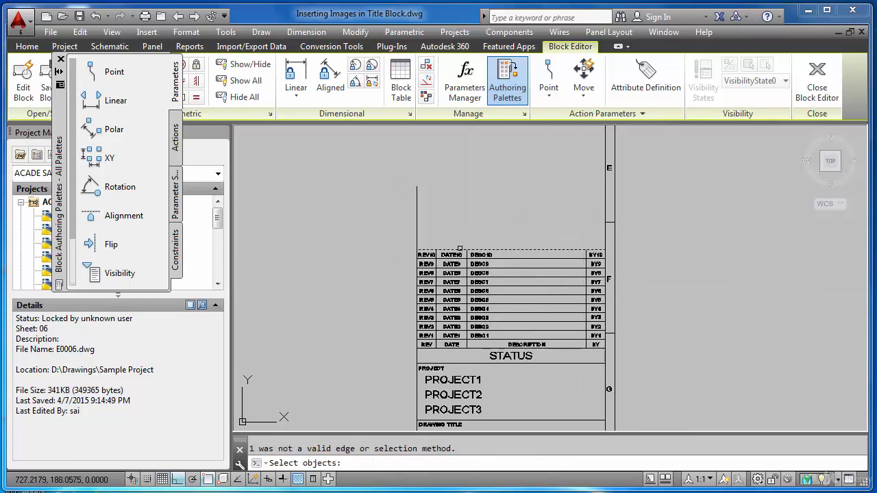
key(Return)
click(458, 210)
click(385, 220)
key(Escape)
- Leave the Block Editor with the changes to TB saved, and show the full extents of the drawing frame
click(823, 83)
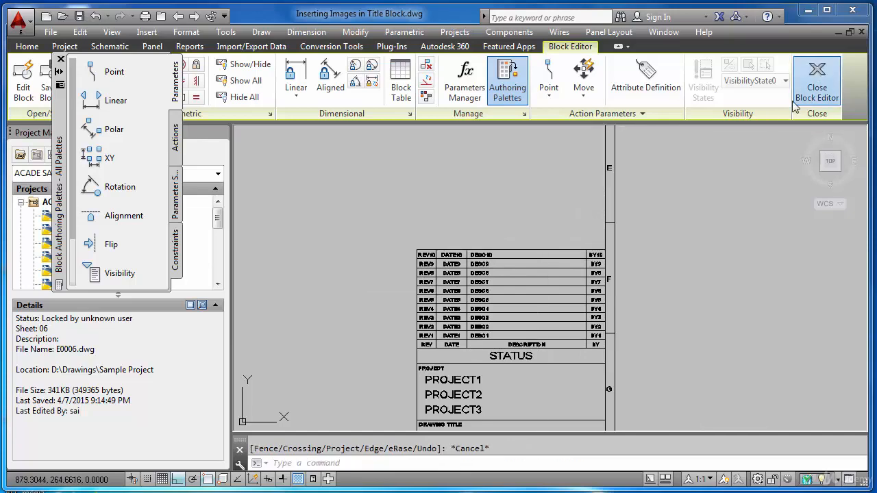
click(428, 250)
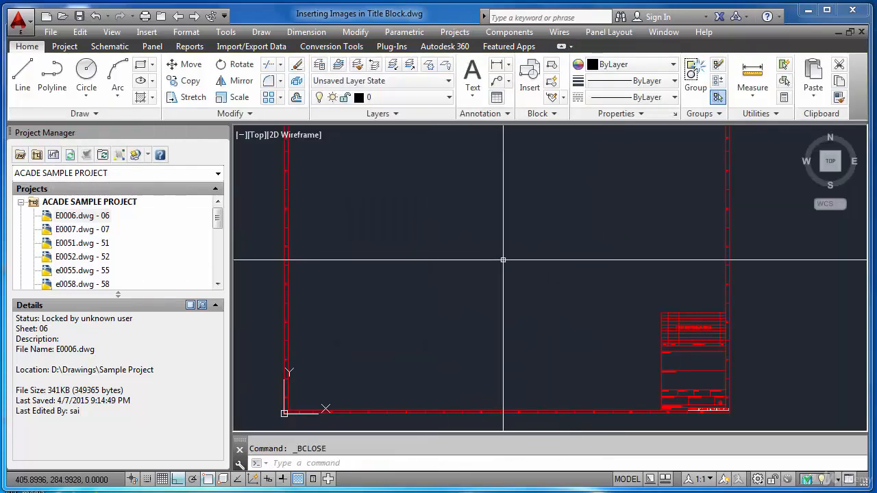
scroll(727, 387, up, 4)
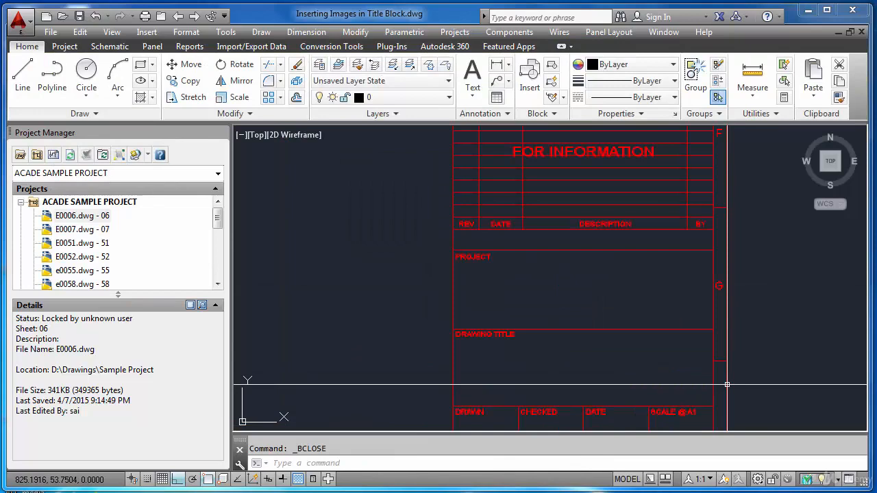
scroll(727, 387, down, 8)
text(z)
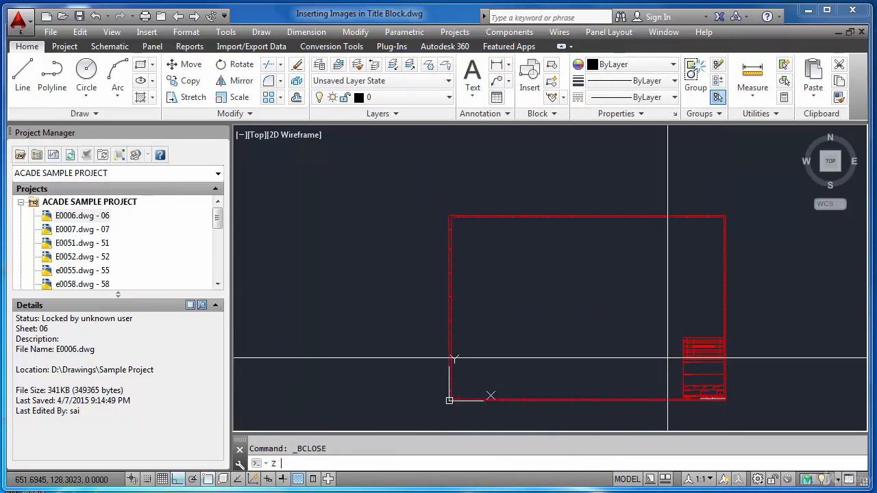
key(Return)
text(e)
key(Return)
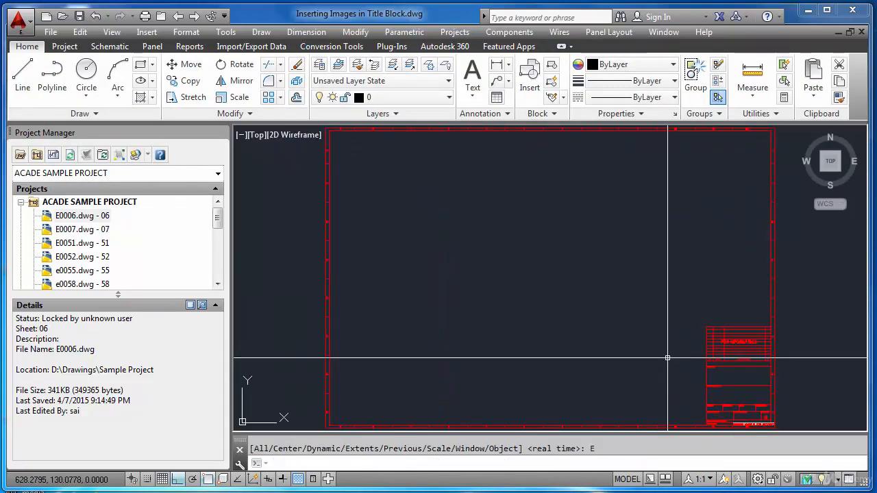